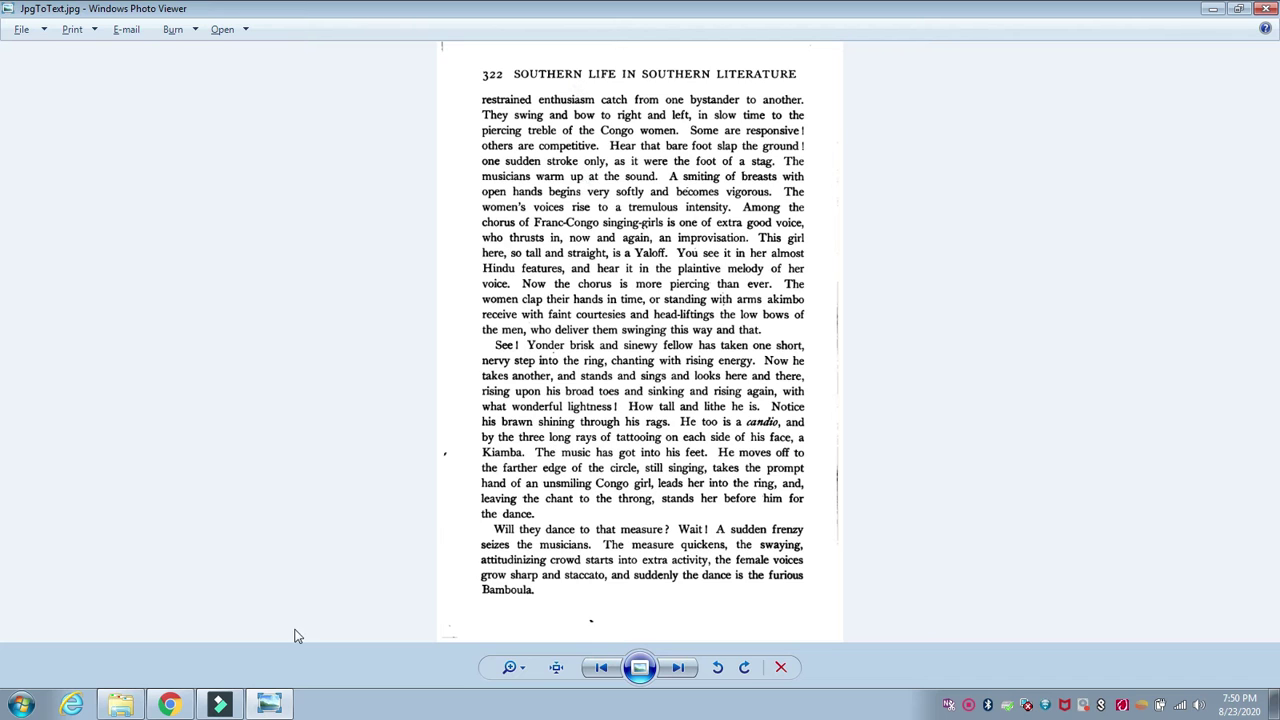
Step: Open Google Drive in Chrome from the Google apps grid
left_click(186, 694)
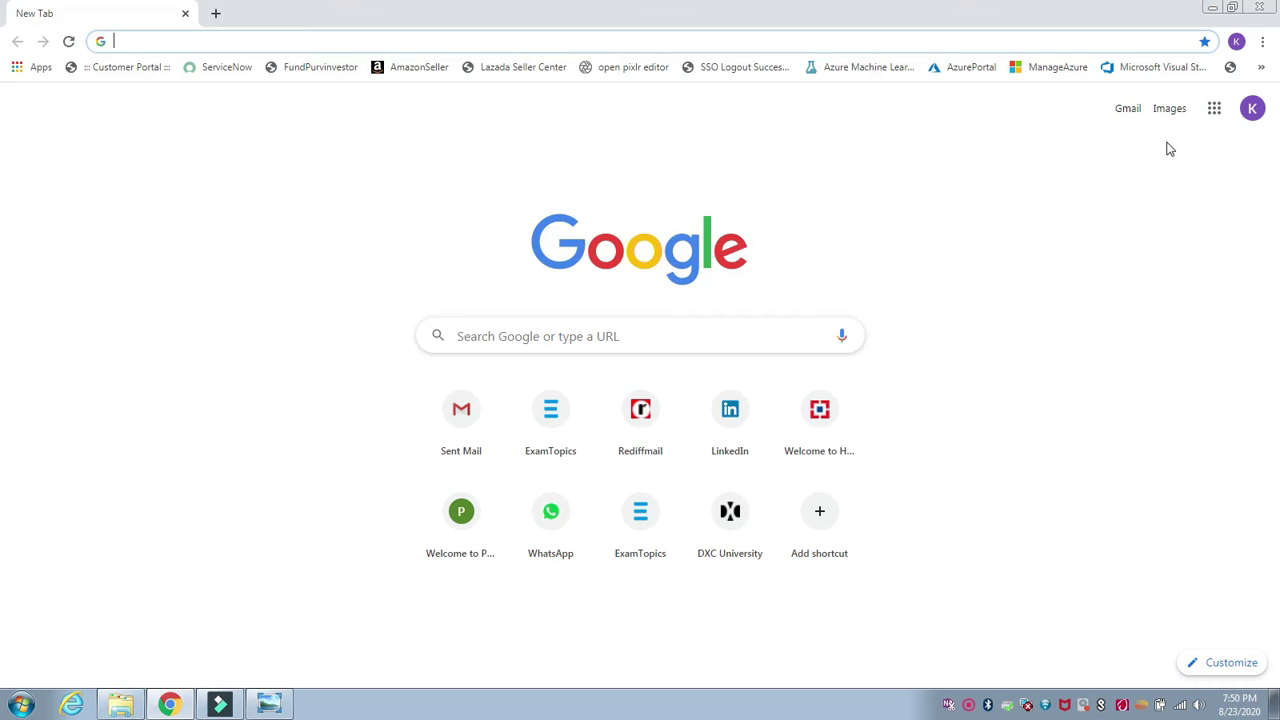
left_click(1213, 108)
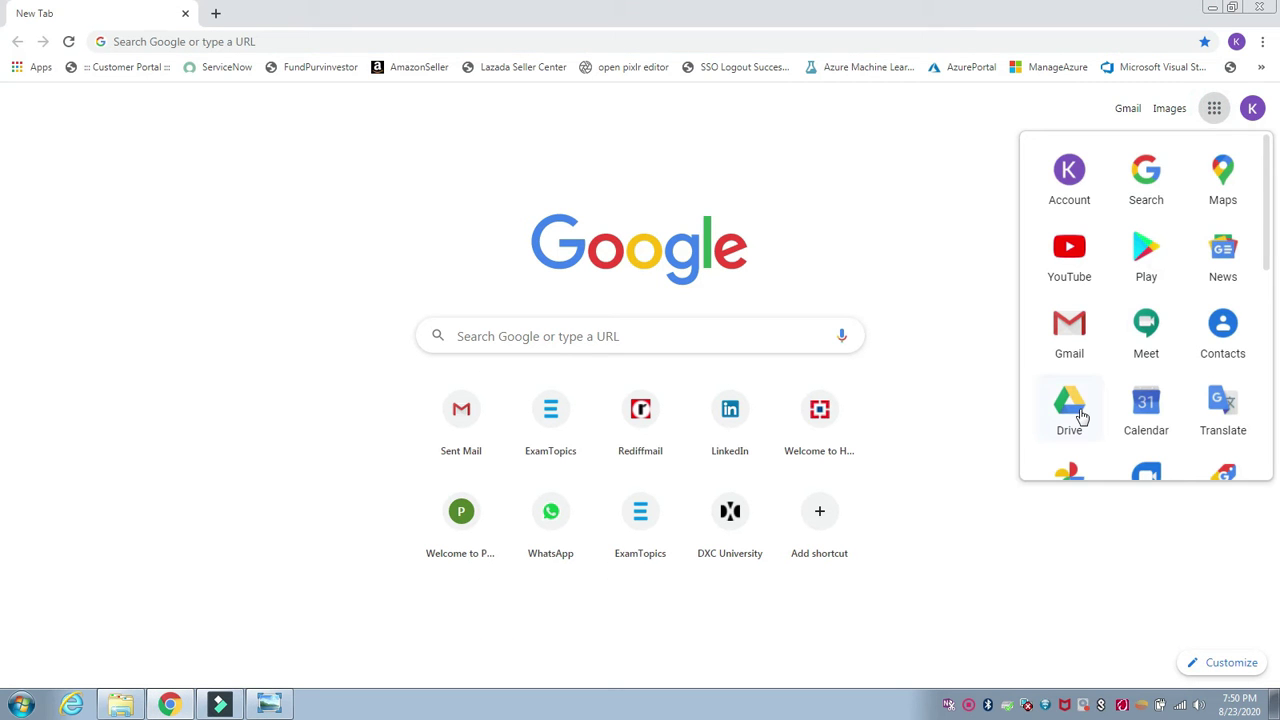
left_click(1081, 415)
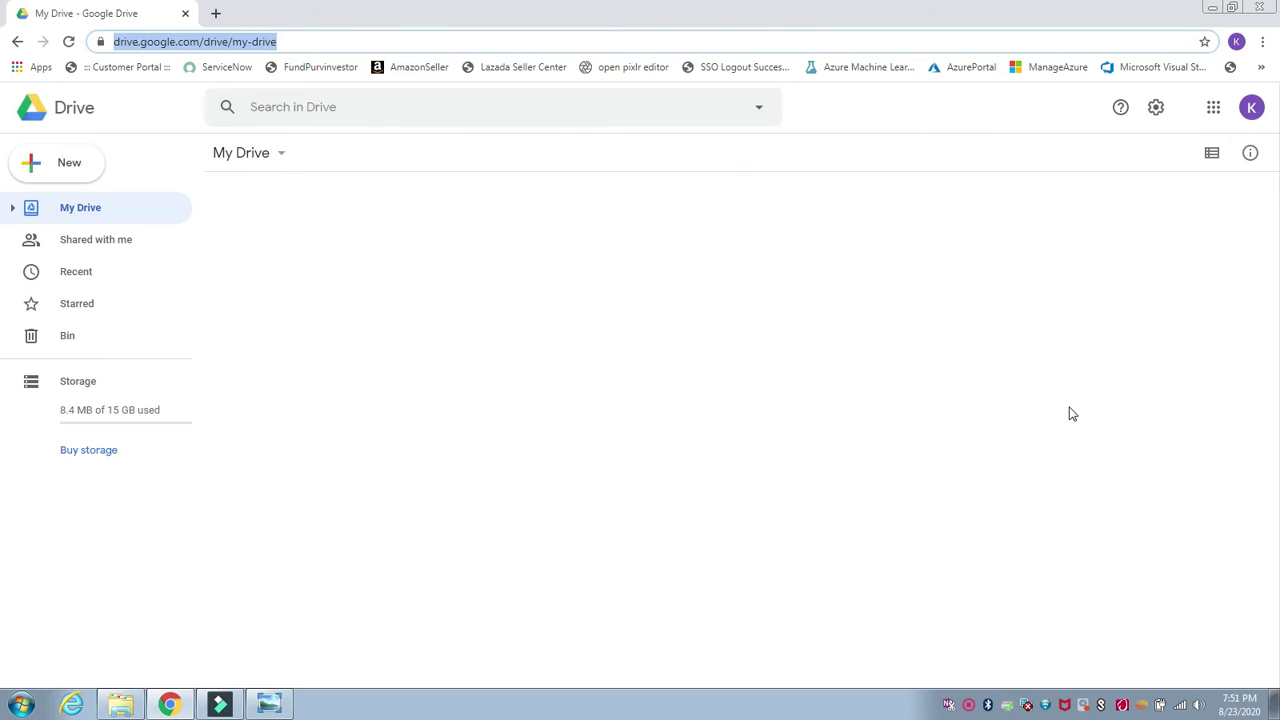
Step: Remove the JpgToText.jpg image and the JpgToText document from My Drive
left_click(351, 279)
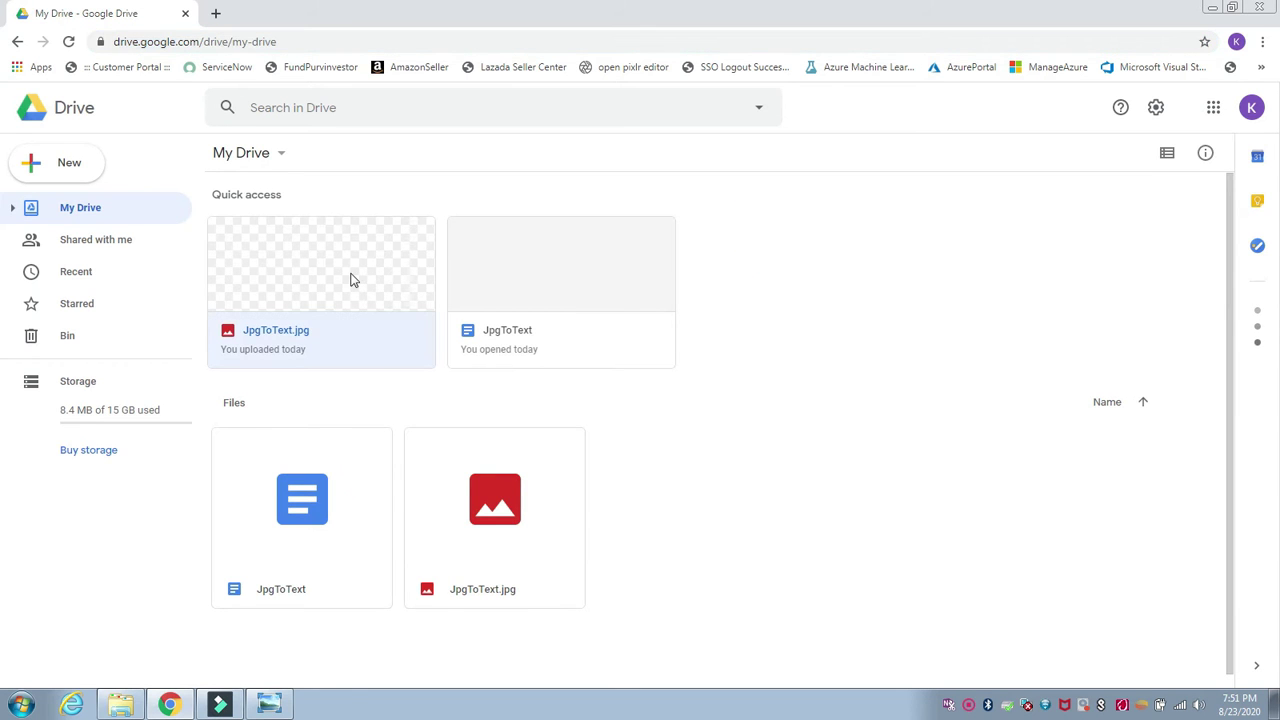
right_click(351, 279)
left_click(443, 632)
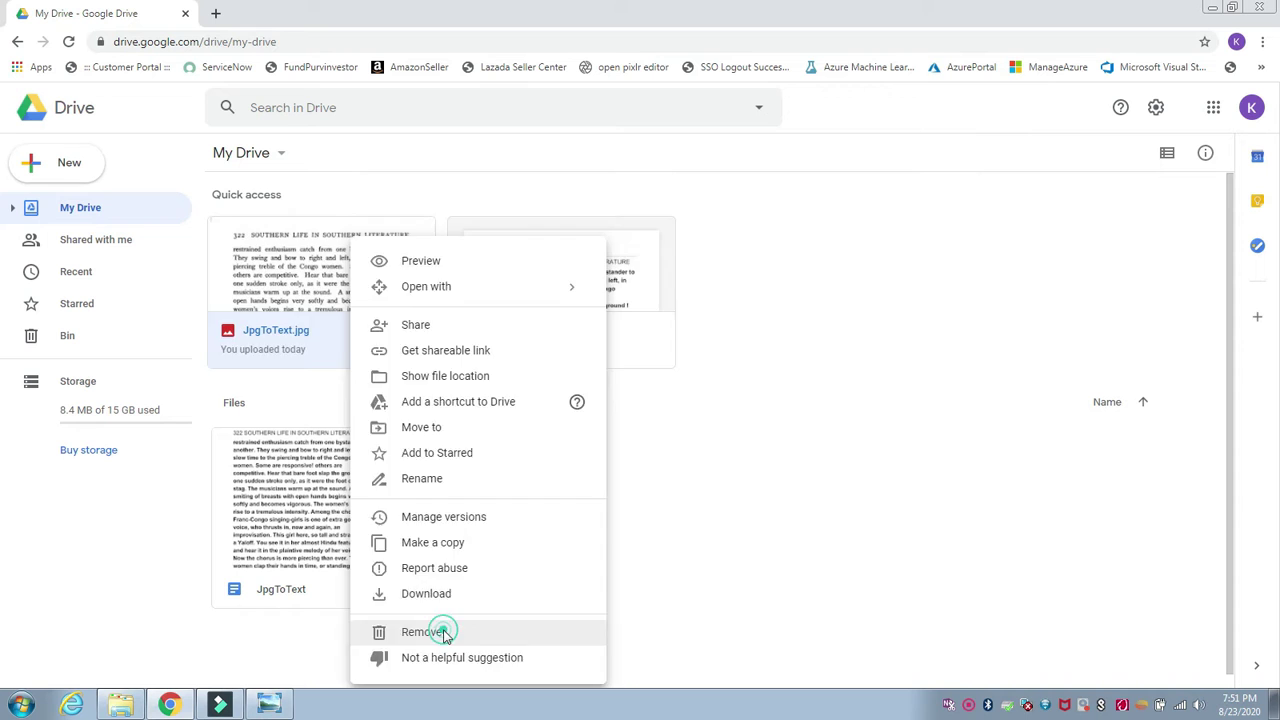
right_click(340, 300)
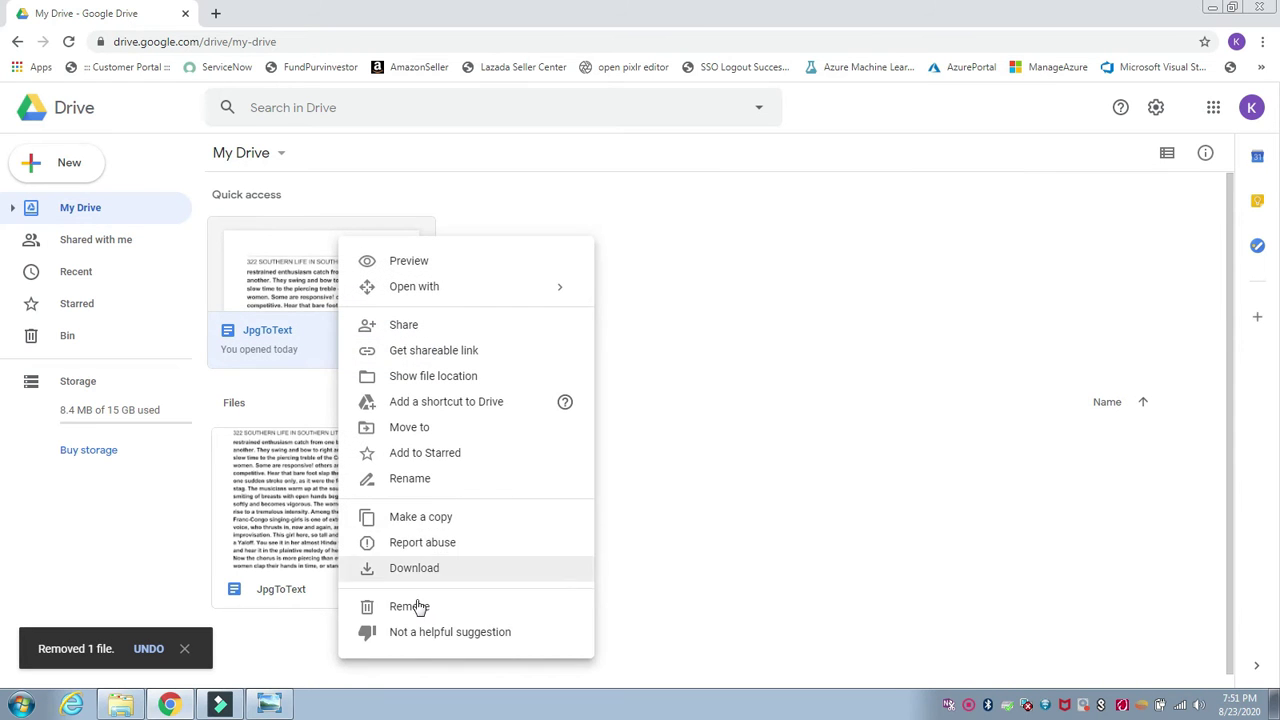
left_click(416, 607)
right_click(376, 351)
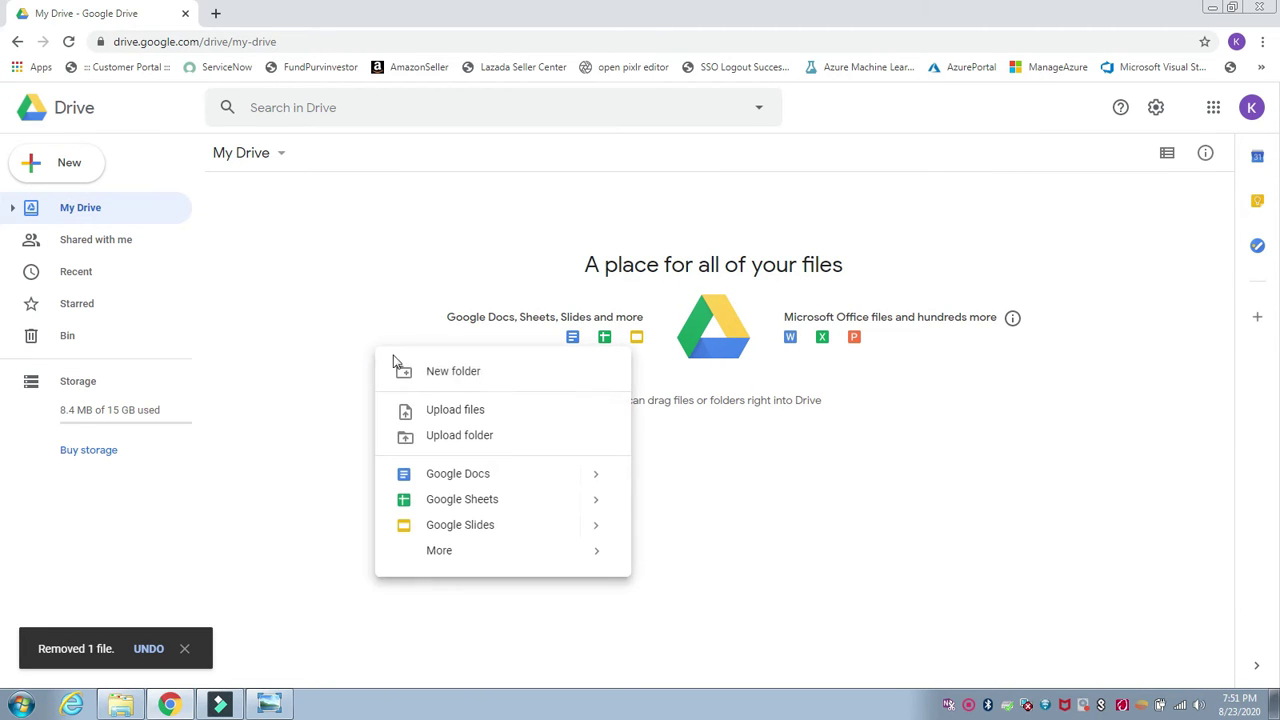
Step: Upload JpgToText.jpg from the desktop to My Drive
left_click(466, 414)
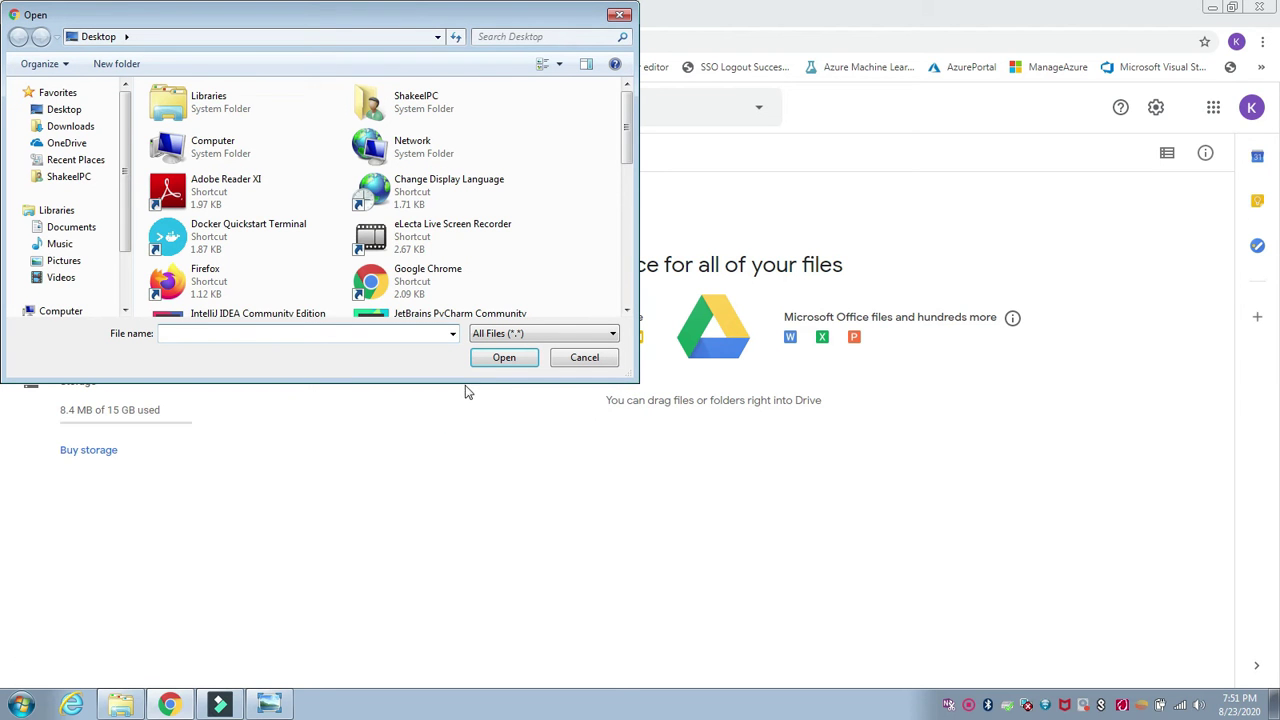
scroll(630, 150, "down", 5)
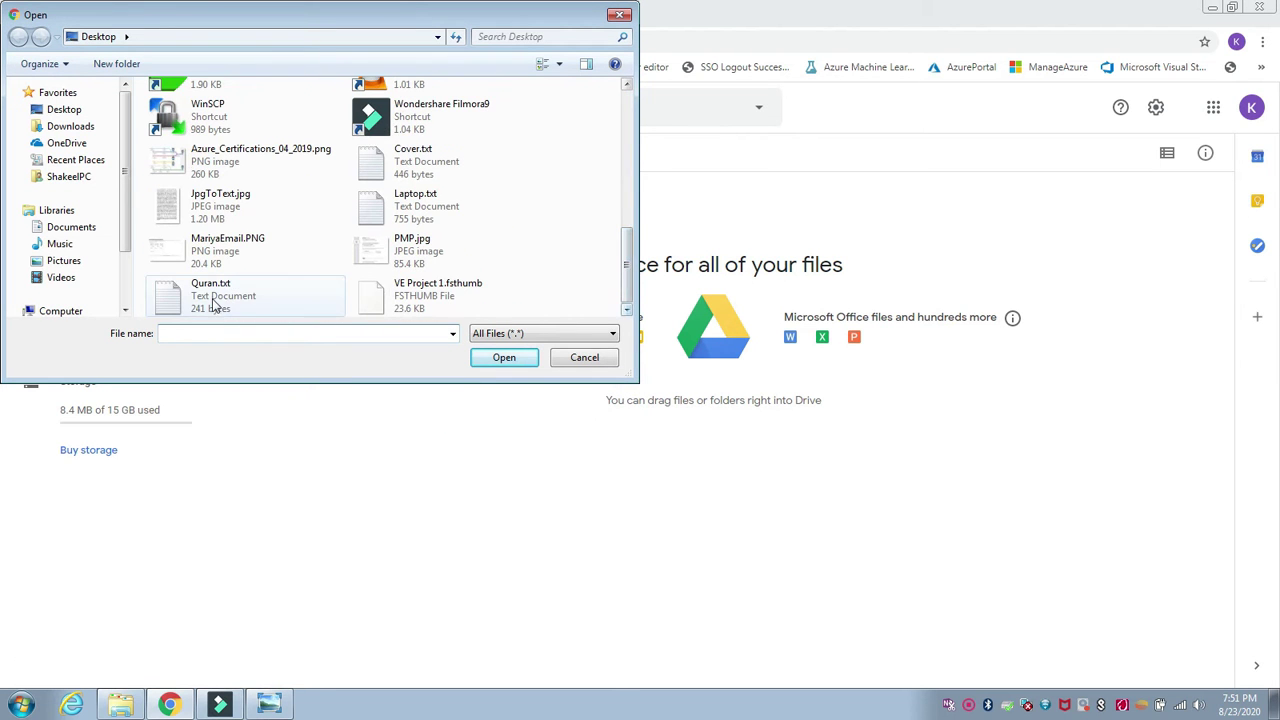
double_click(200, 220)
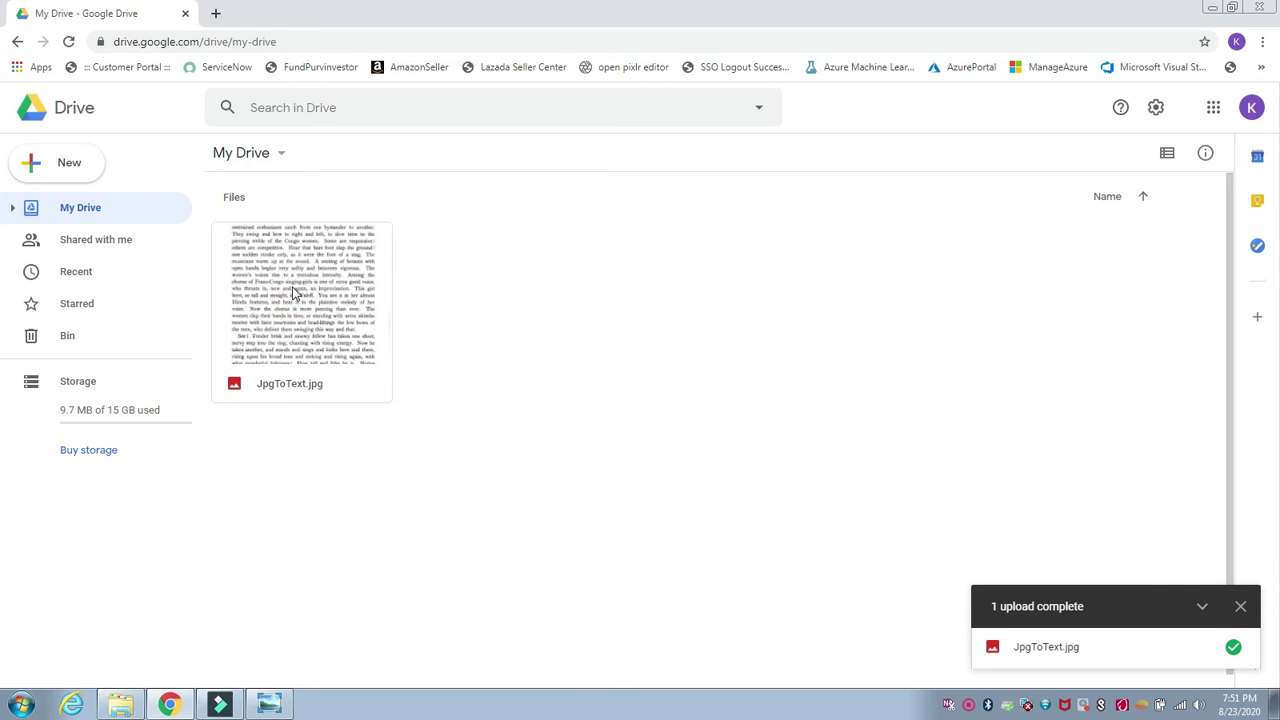
Step: Open the uploaded JpgToText.jpg with Google Docs to convert it
left_click(294, 292)
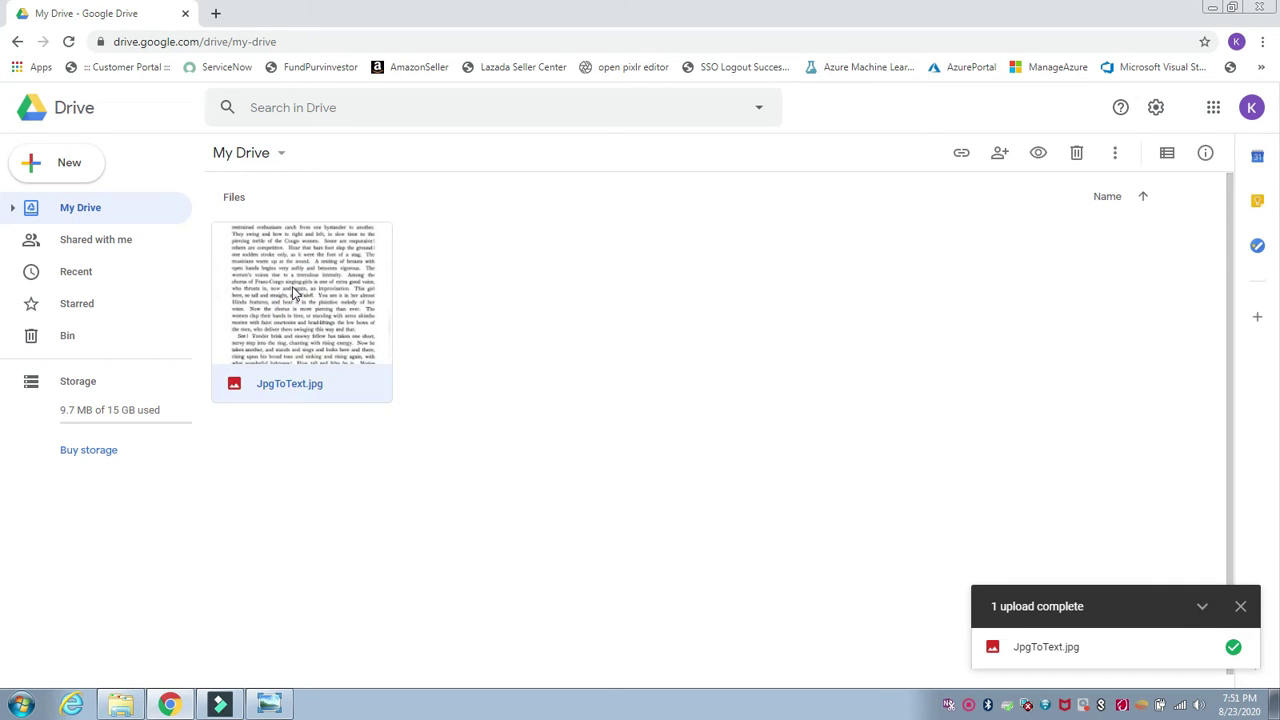
right_click(294, 292)
mouse_move(368, 318)
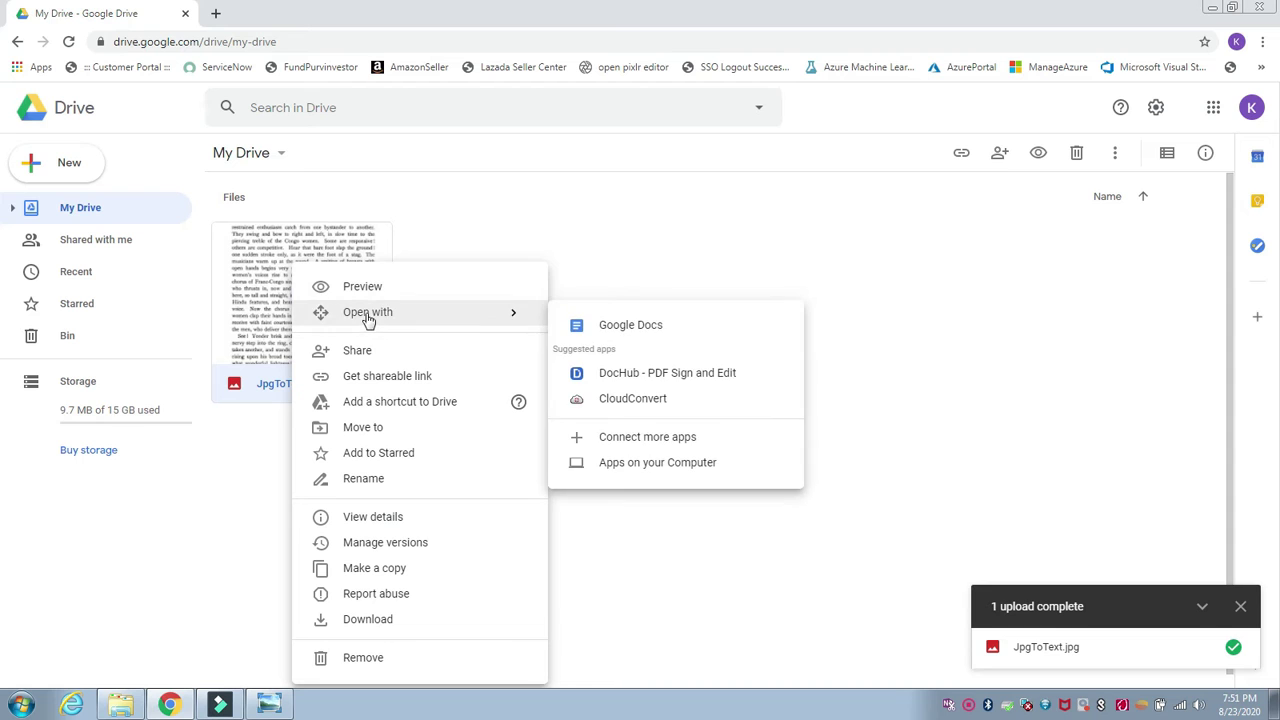
mouse_move(517, 314)
left_click(599, 324)
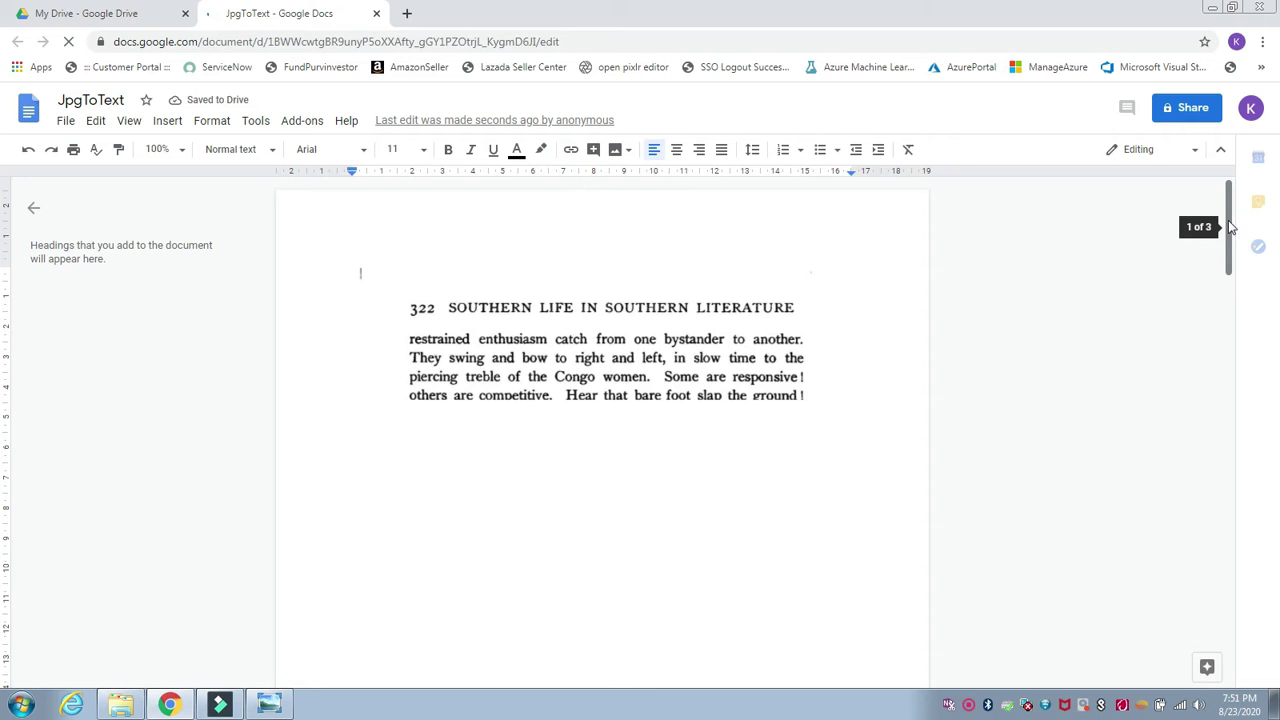
Step: Delete the scanned page image at the top of the document
left_click_drag(1231, 227, 1246, 334)
left_click(663, 336)
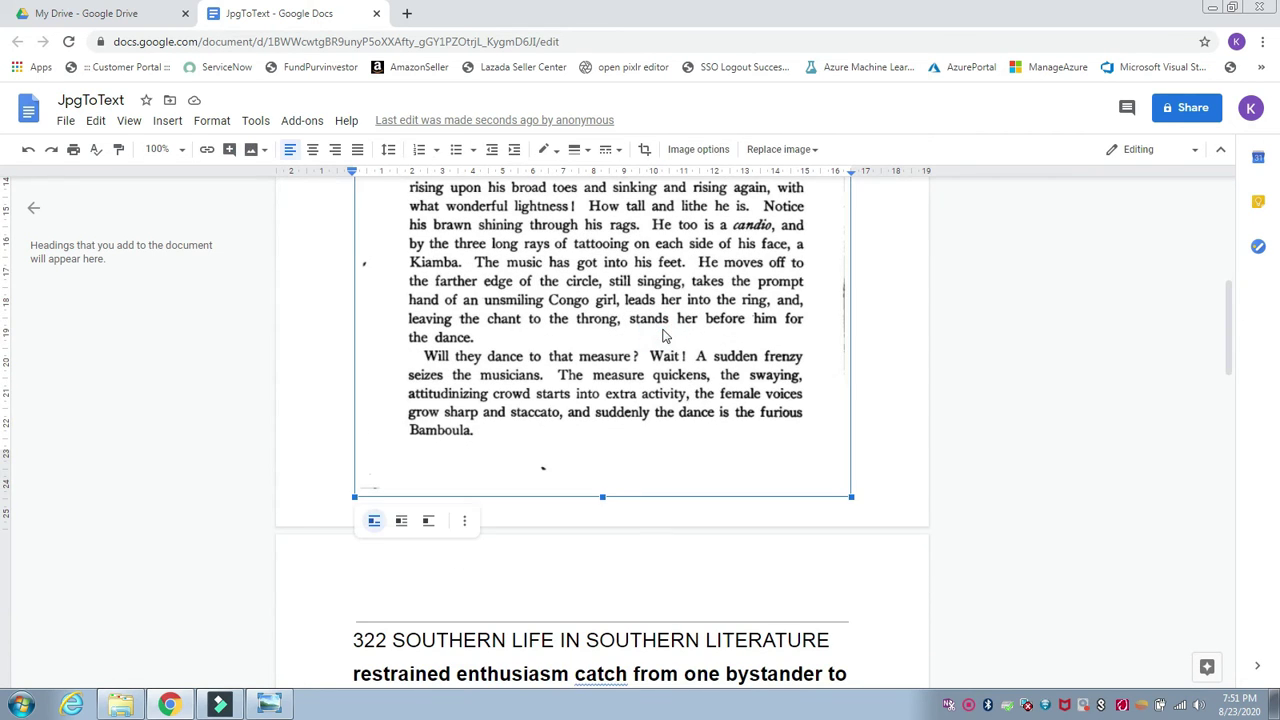
key("Delete")
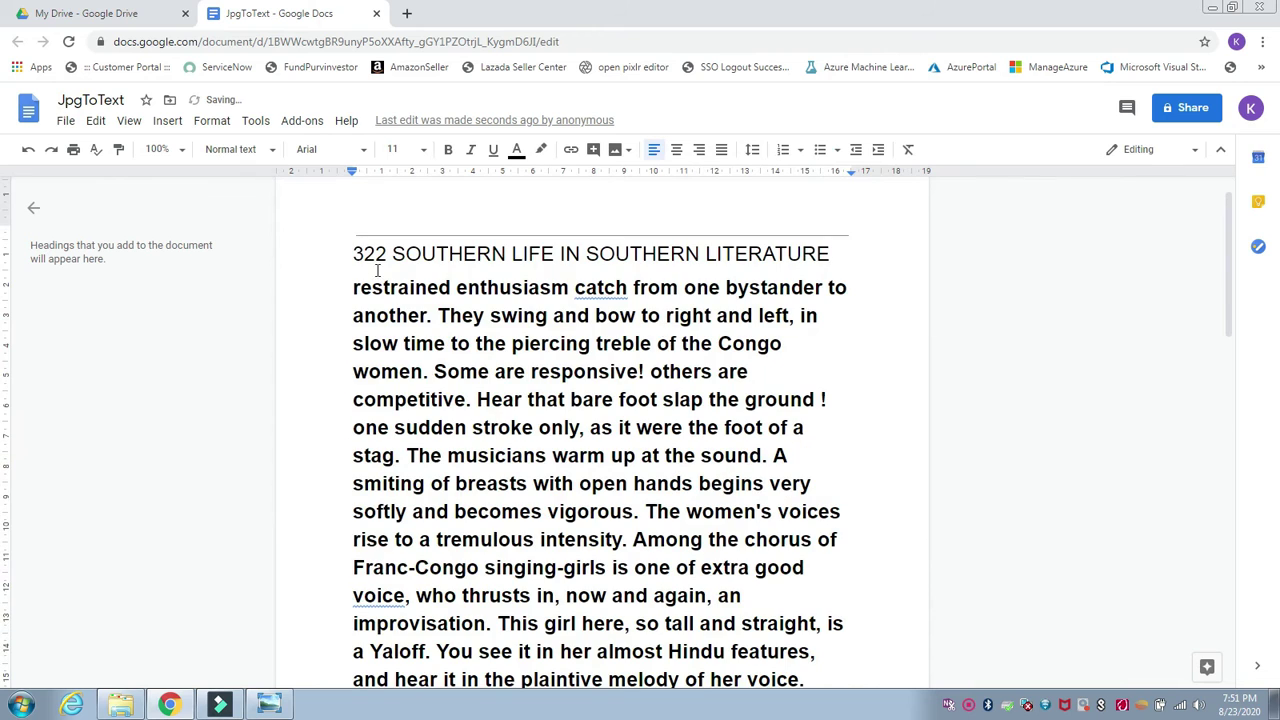
Step: Review the converted heading and paragraphs down through the document
left_click_drag(363, 254, 522, 505)
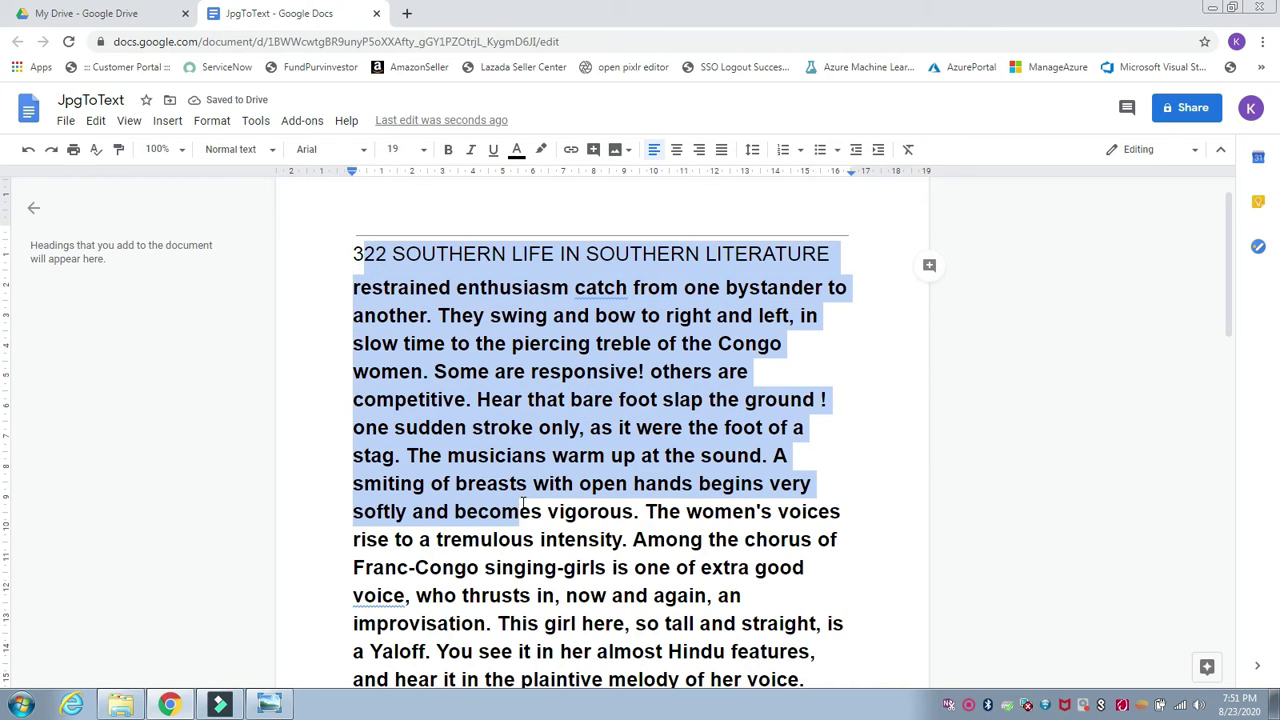
left_click(590, 514)
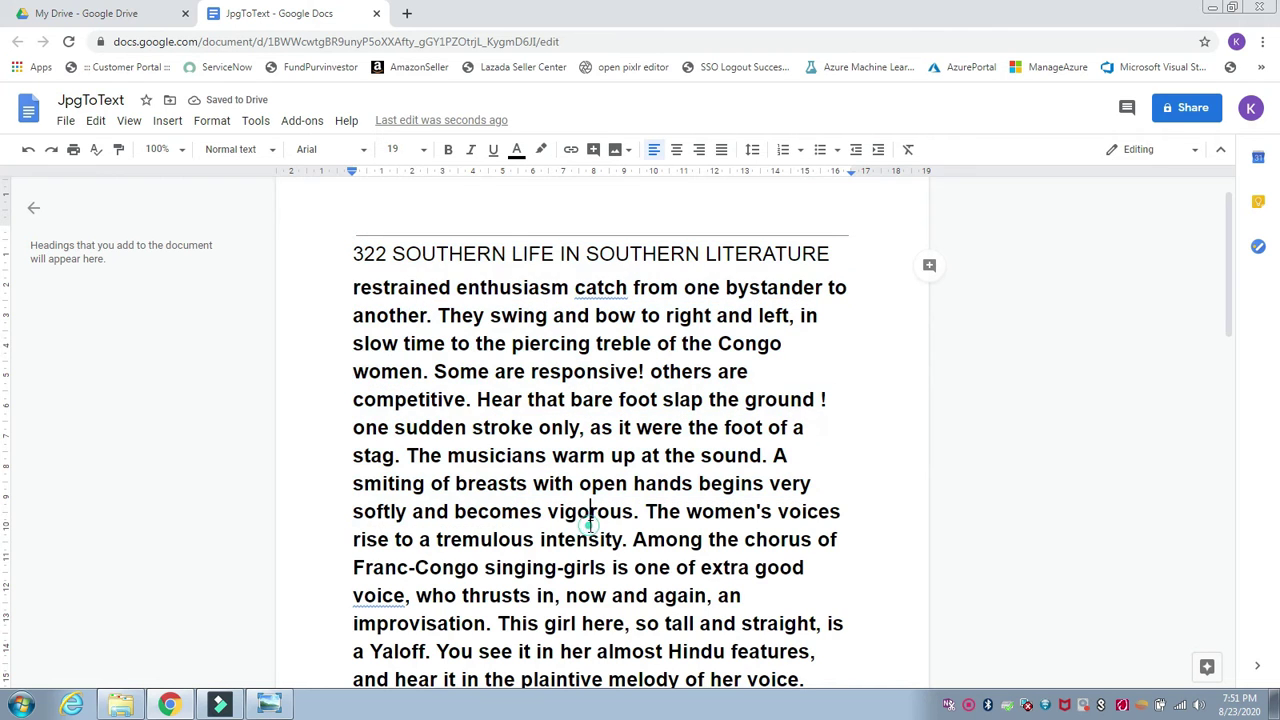
left_click(644, 512)
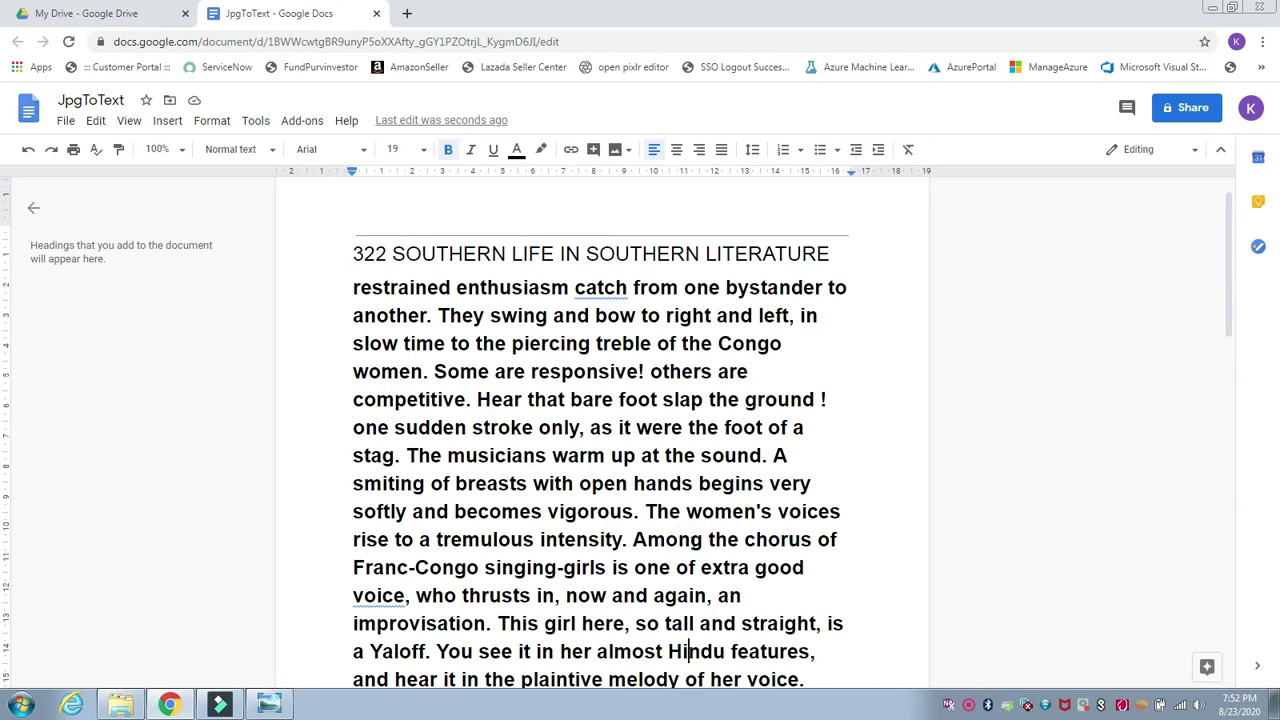
scroll(688, 651, "down", 6)
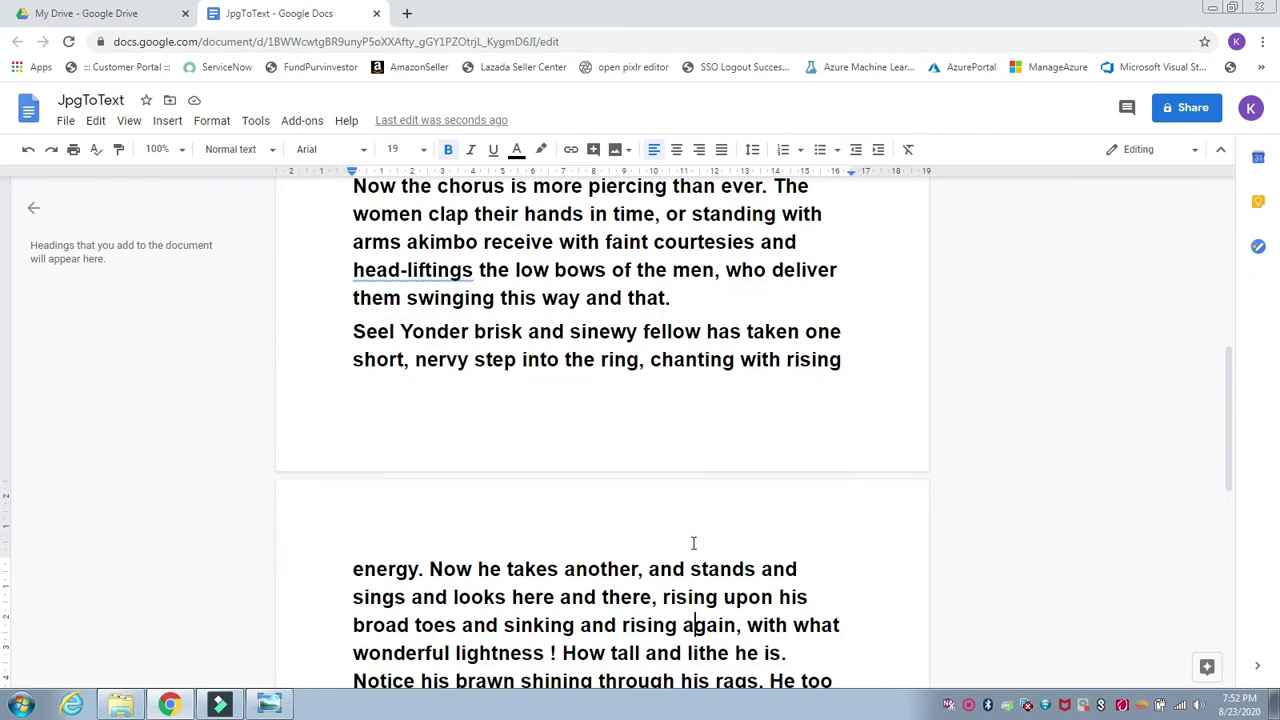
scroll(693, 543, "down", 3)
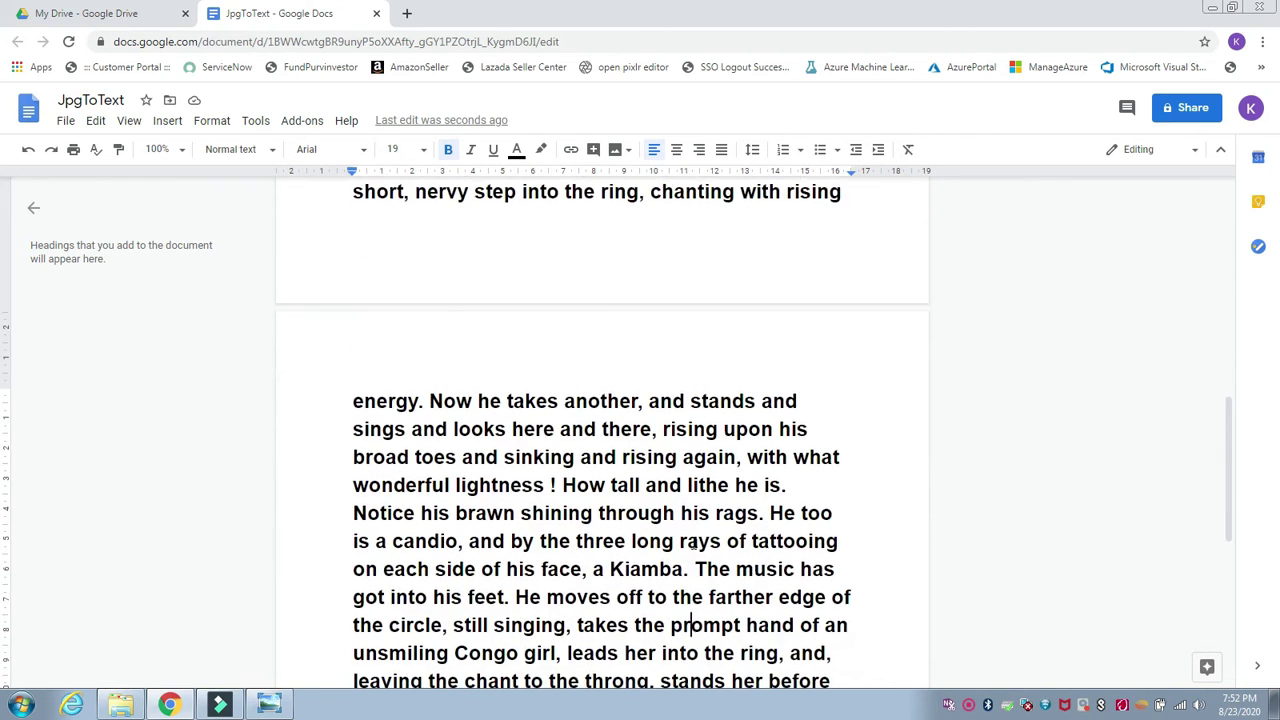
key("Down")
key("Down")
key("Down")
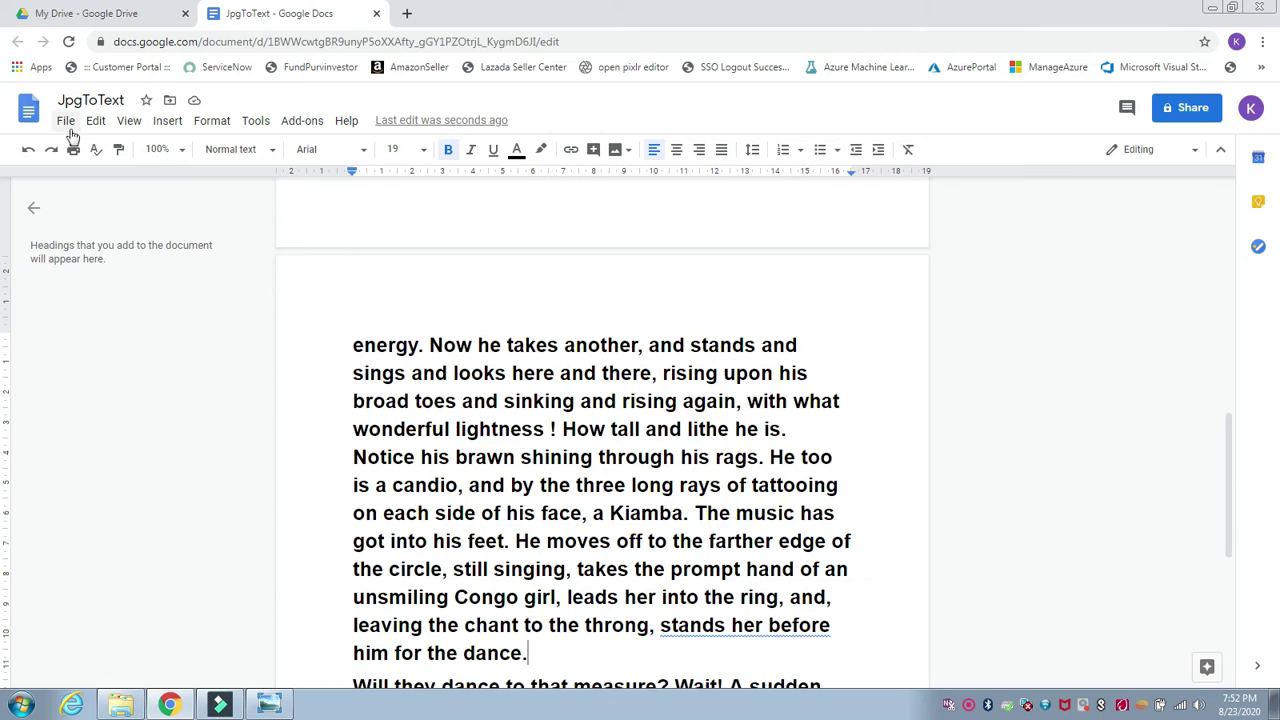
Step: Download the document as a Microsoft Word (.docx) file
left_click(66, 130)
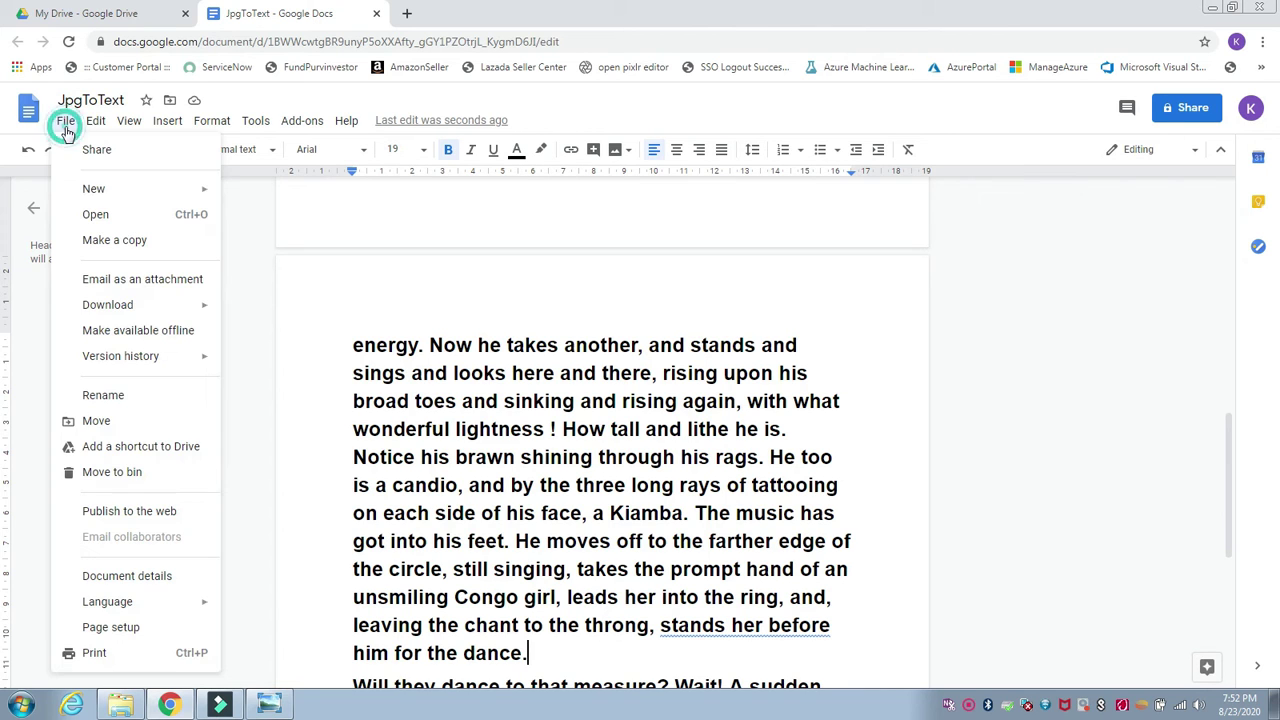
mouse_move(120, 316)
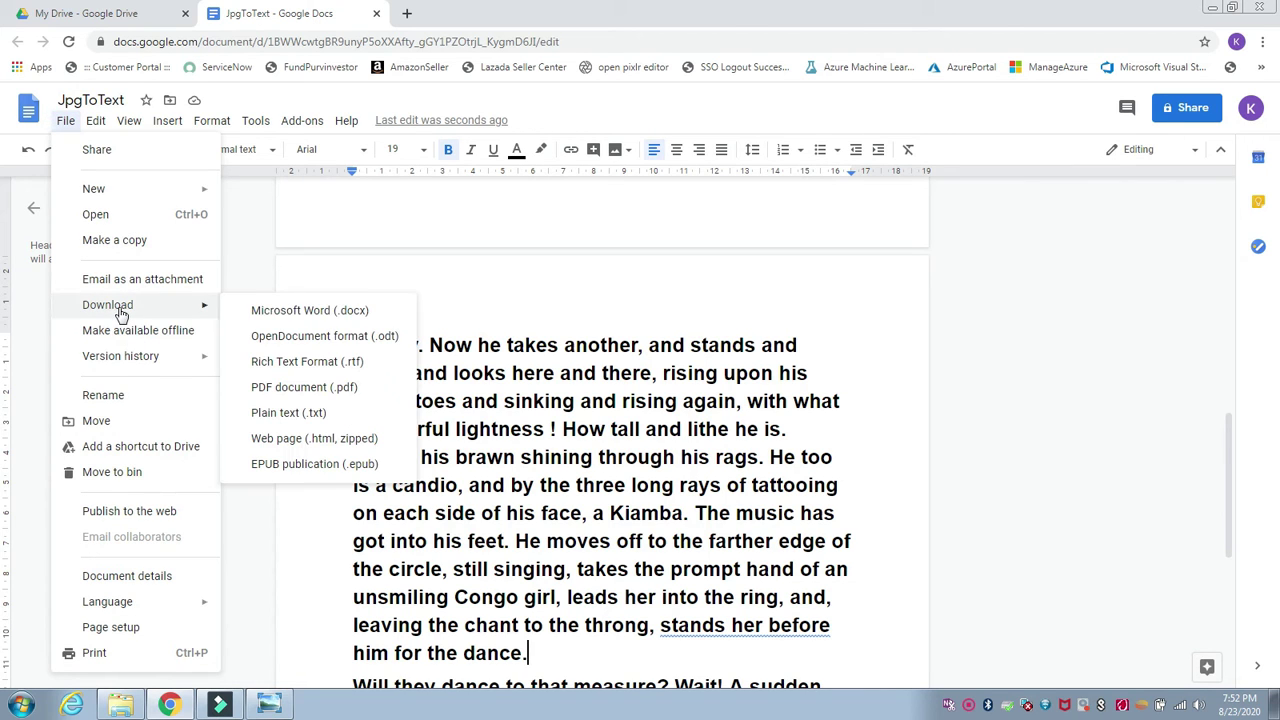
left_click(312, 316)
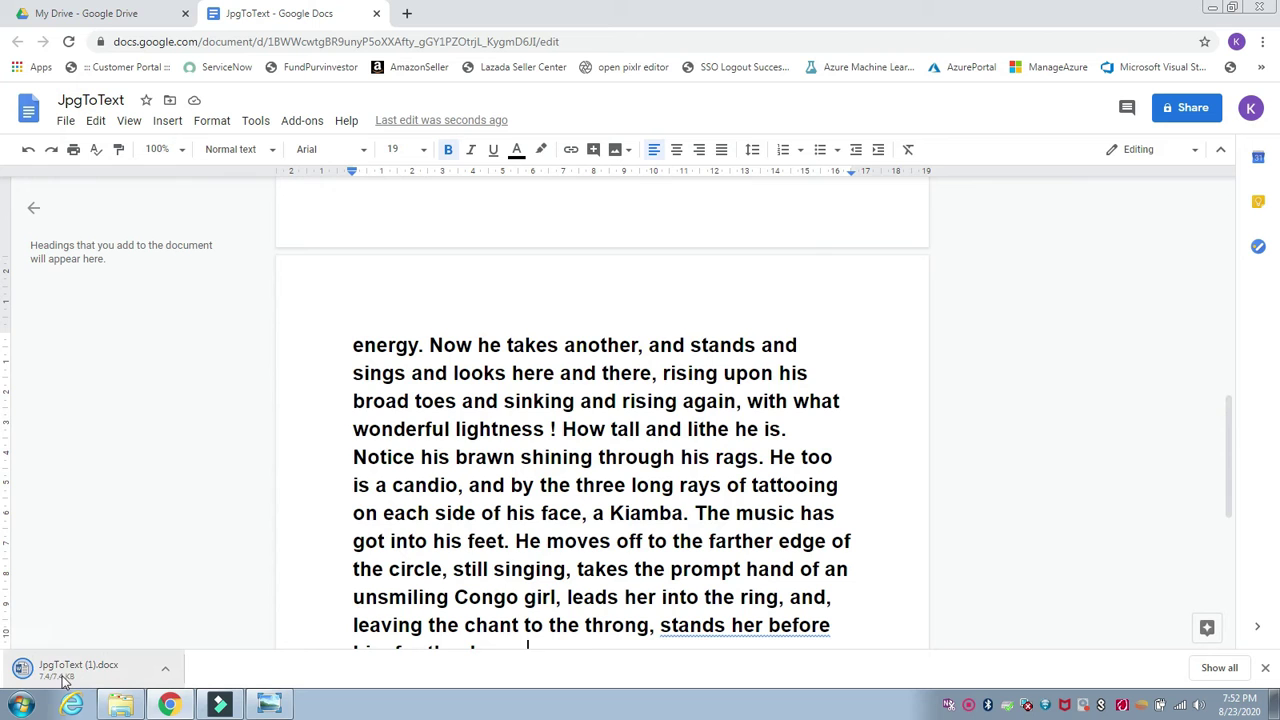
Step: Open JpgToText (1).docx in Word, check the text, then minimize Word
left_click(63, 680)
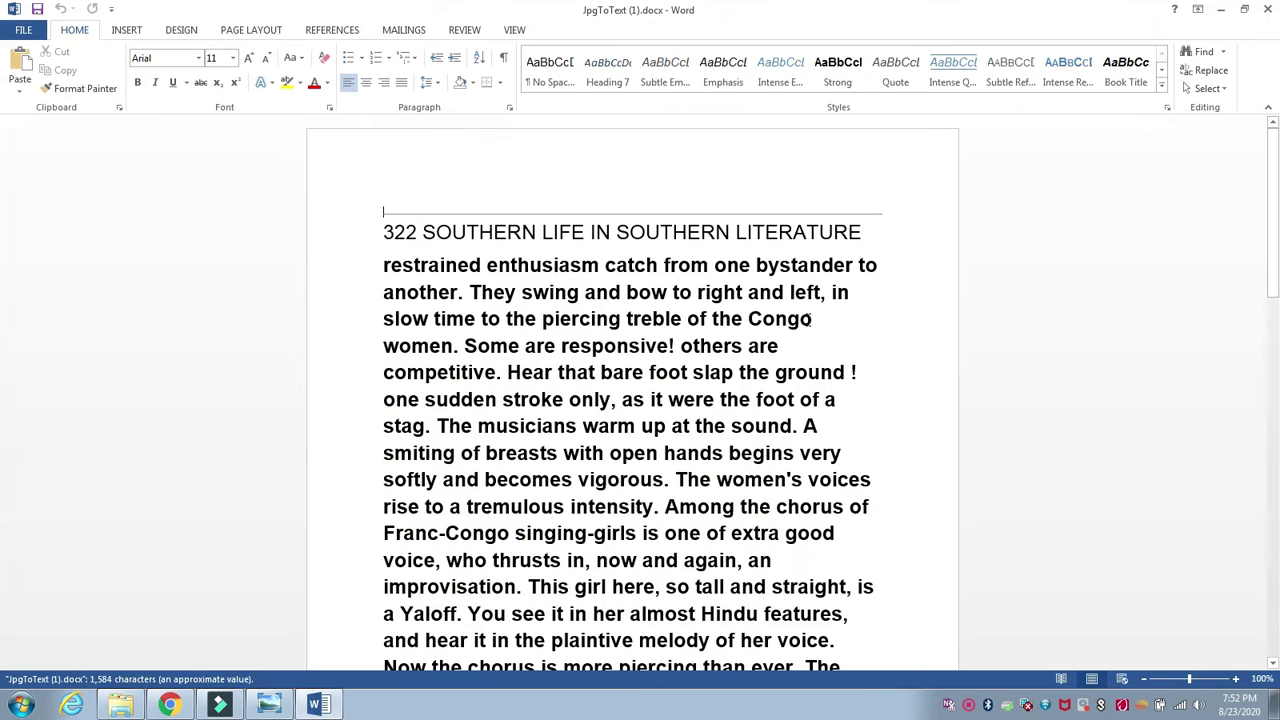
left_click_drag(494, 247, 697, 620)
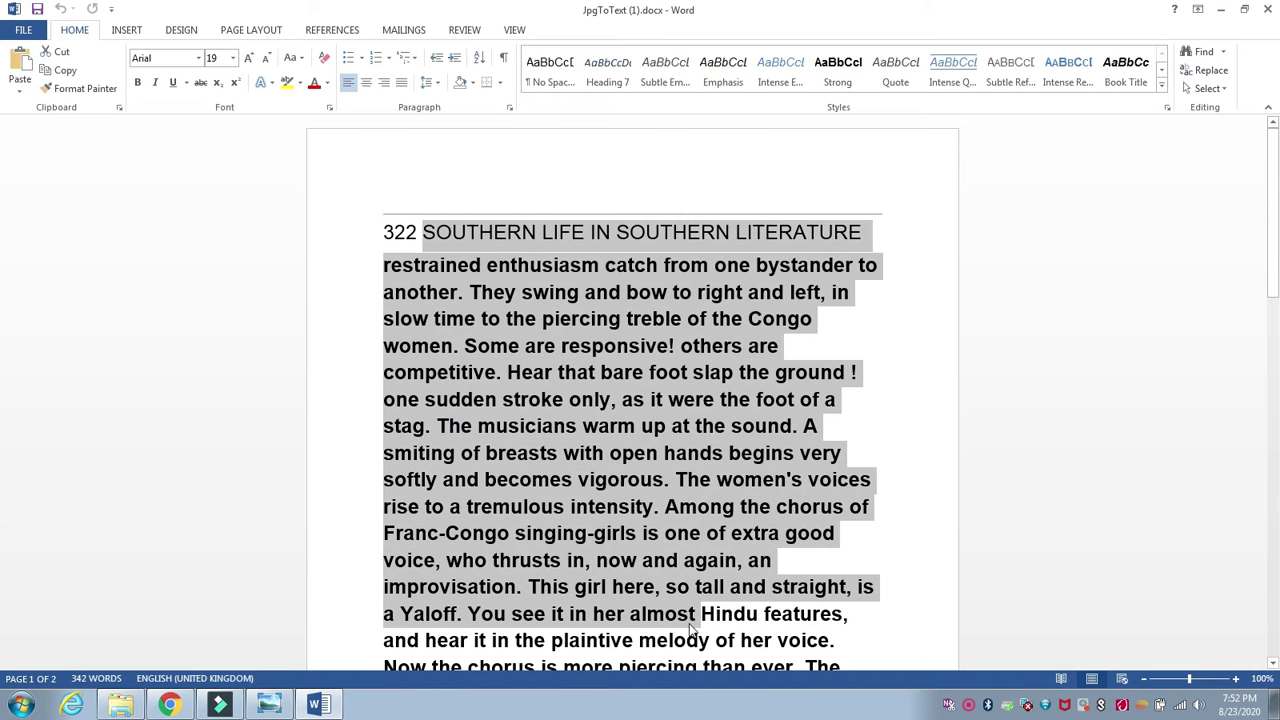
left_click(1222, 10)
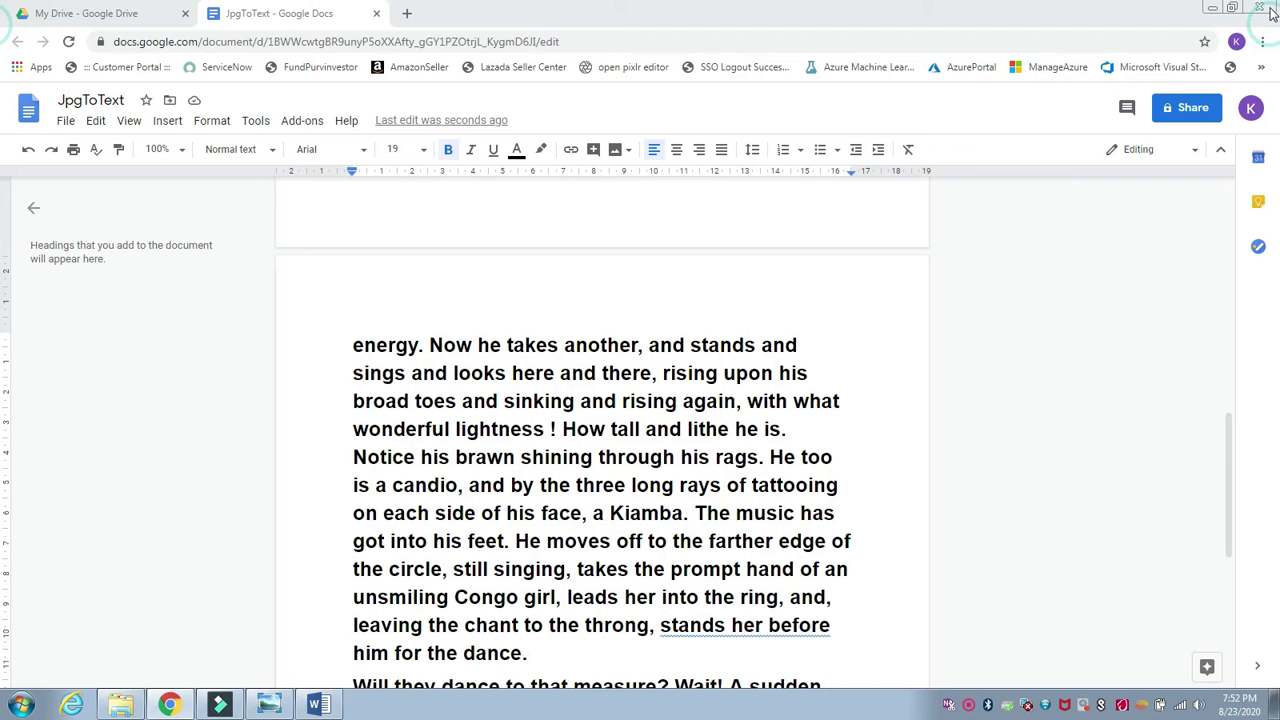
Step: Close Chrome and launch OneNote 2013 from the Microsoft Office 2013 programs
left_click(376, 13)
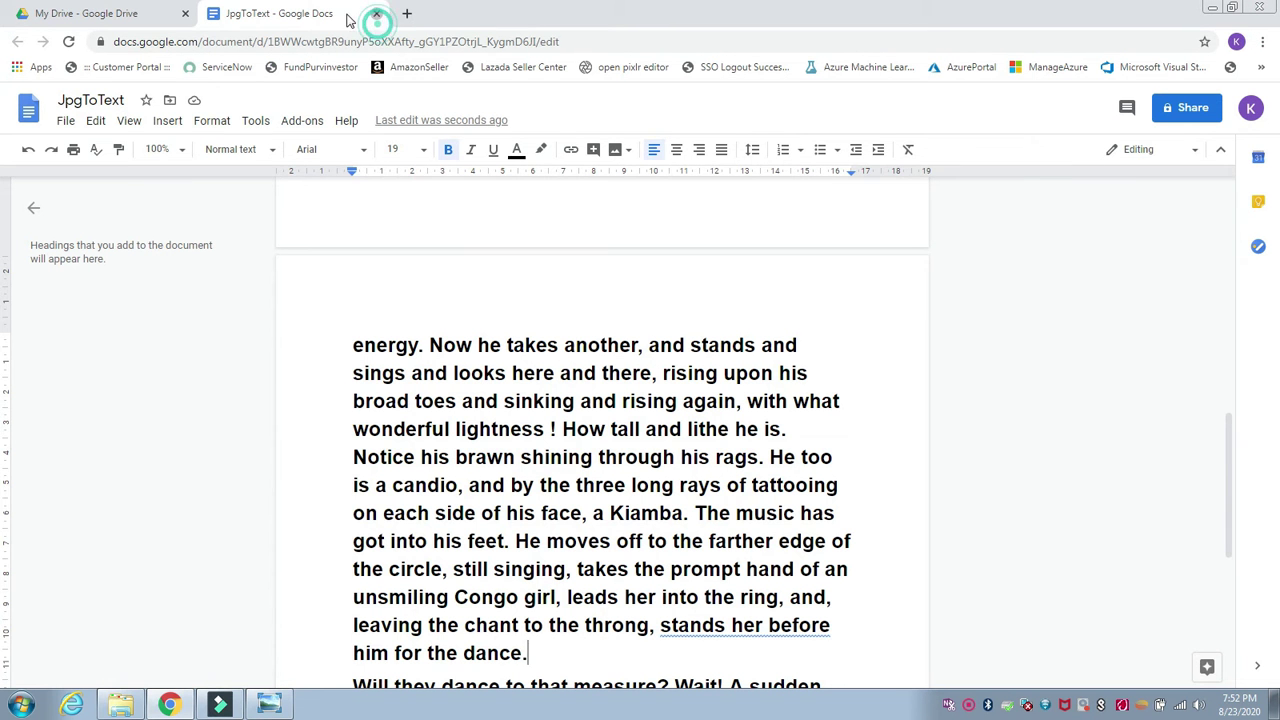
left_click(186, 14)
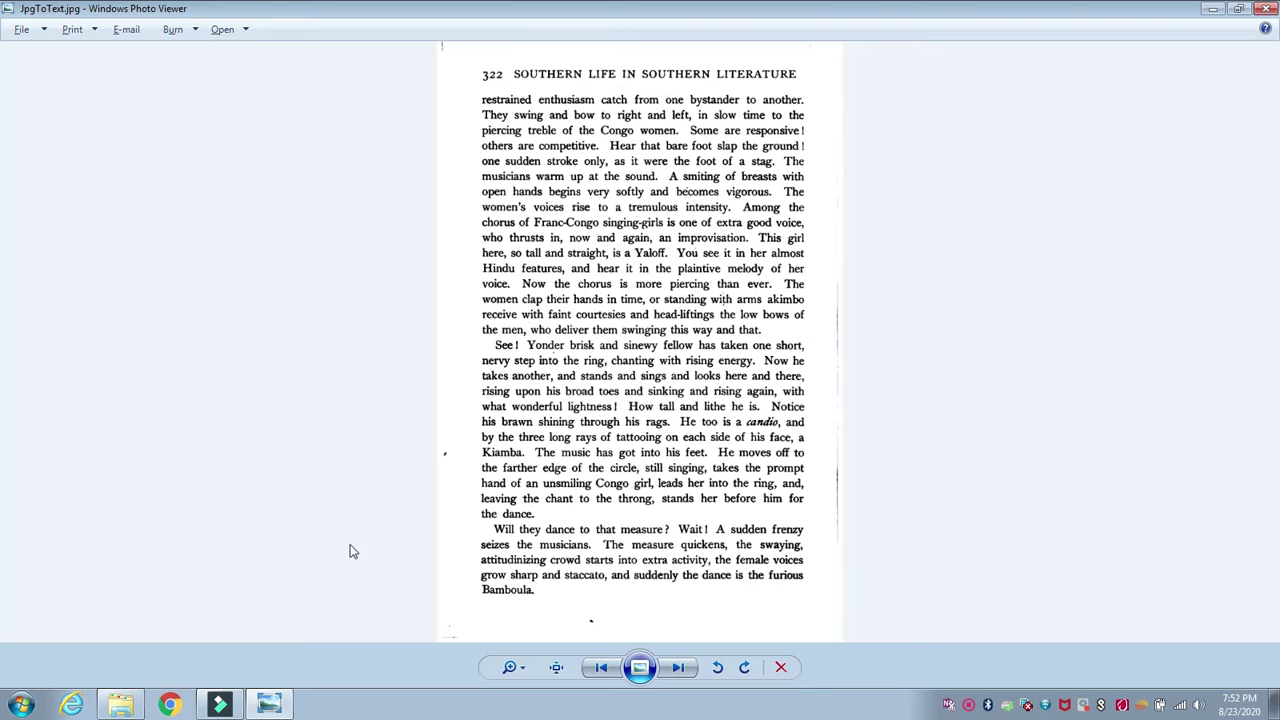
left_click(20, 705)
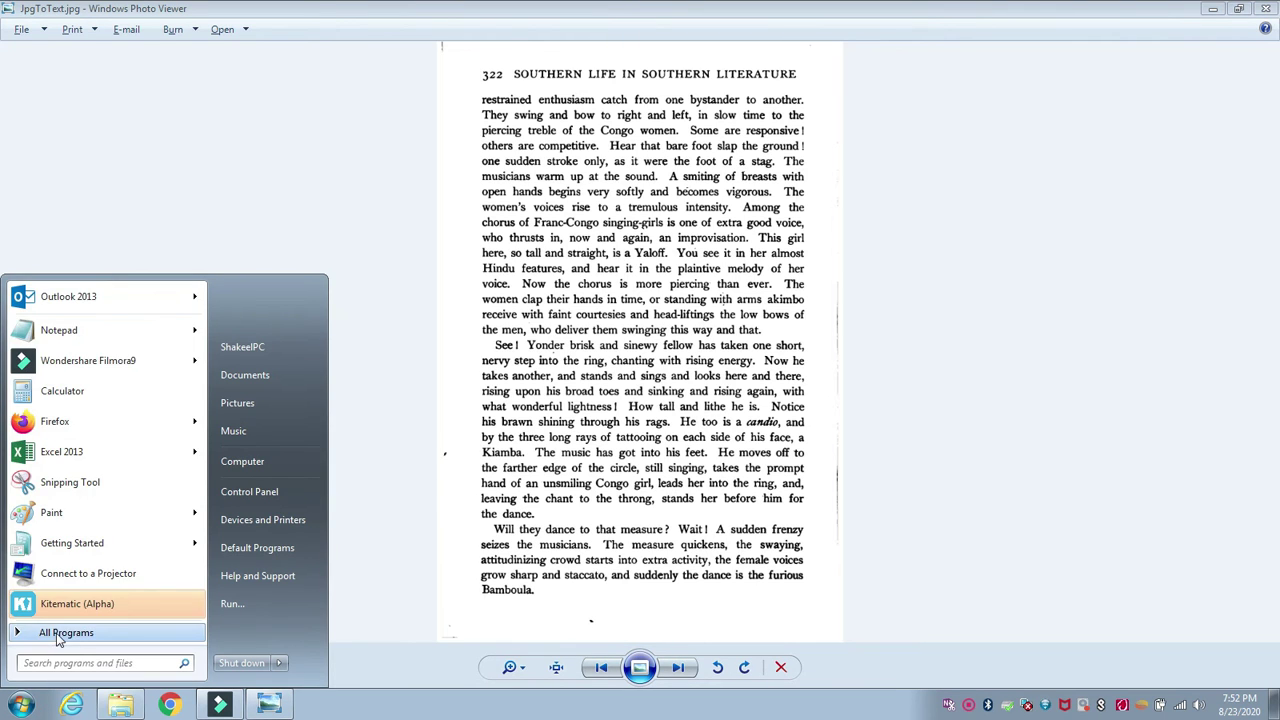
left_click(45, 632)
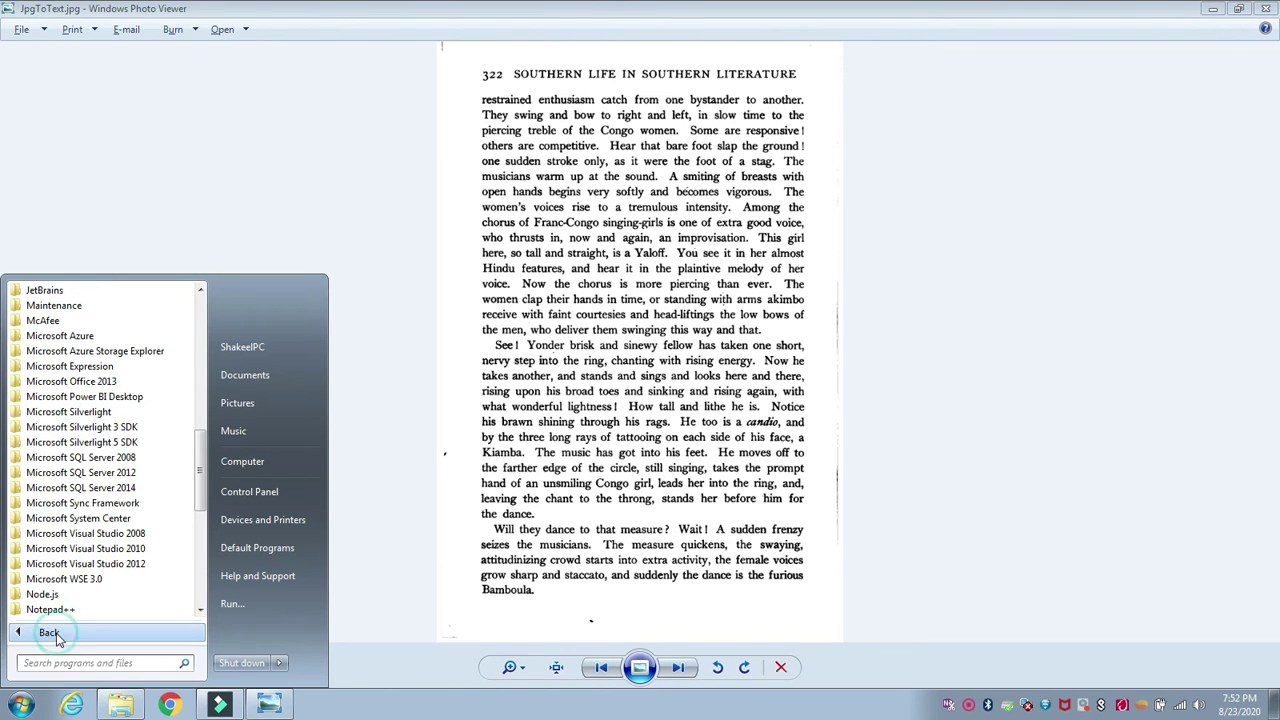
left_click(110, 386)
left_click(78, 474)
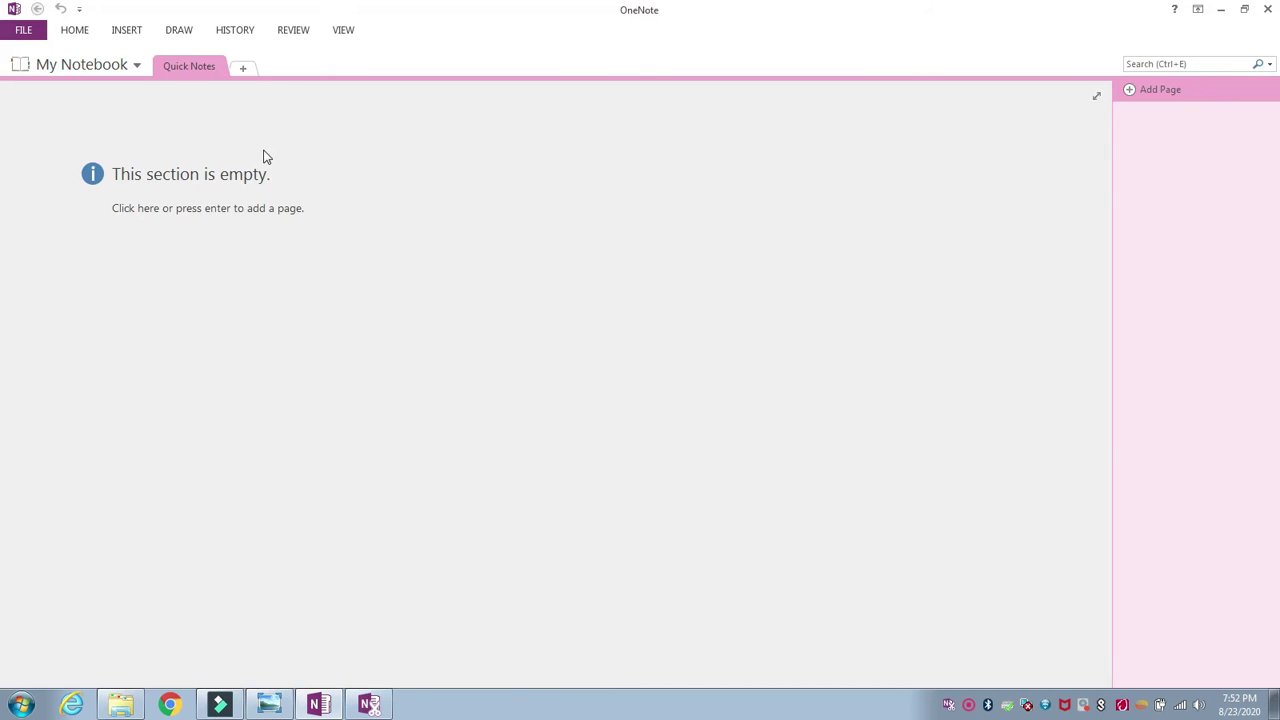
Step: Add New Section 1 and insert JpgToText.jpg from the Desktop onto its page
left_click(243, 68)
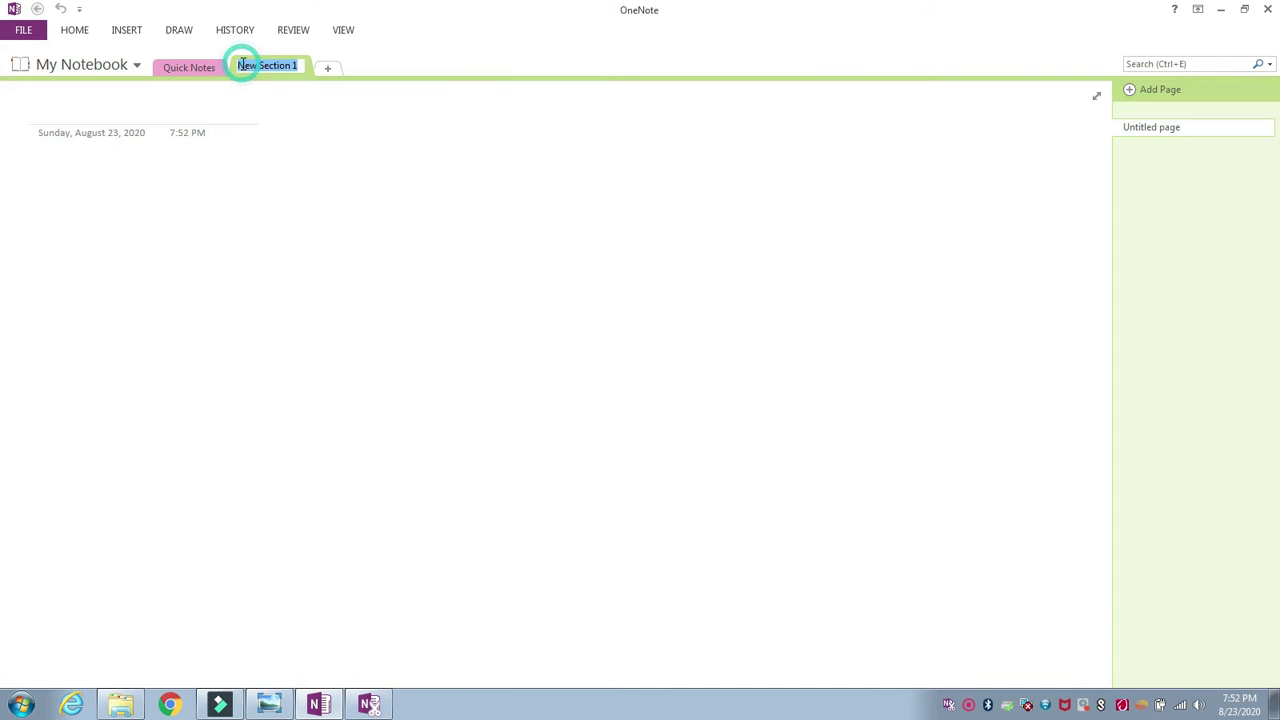
left_click(134, 32)
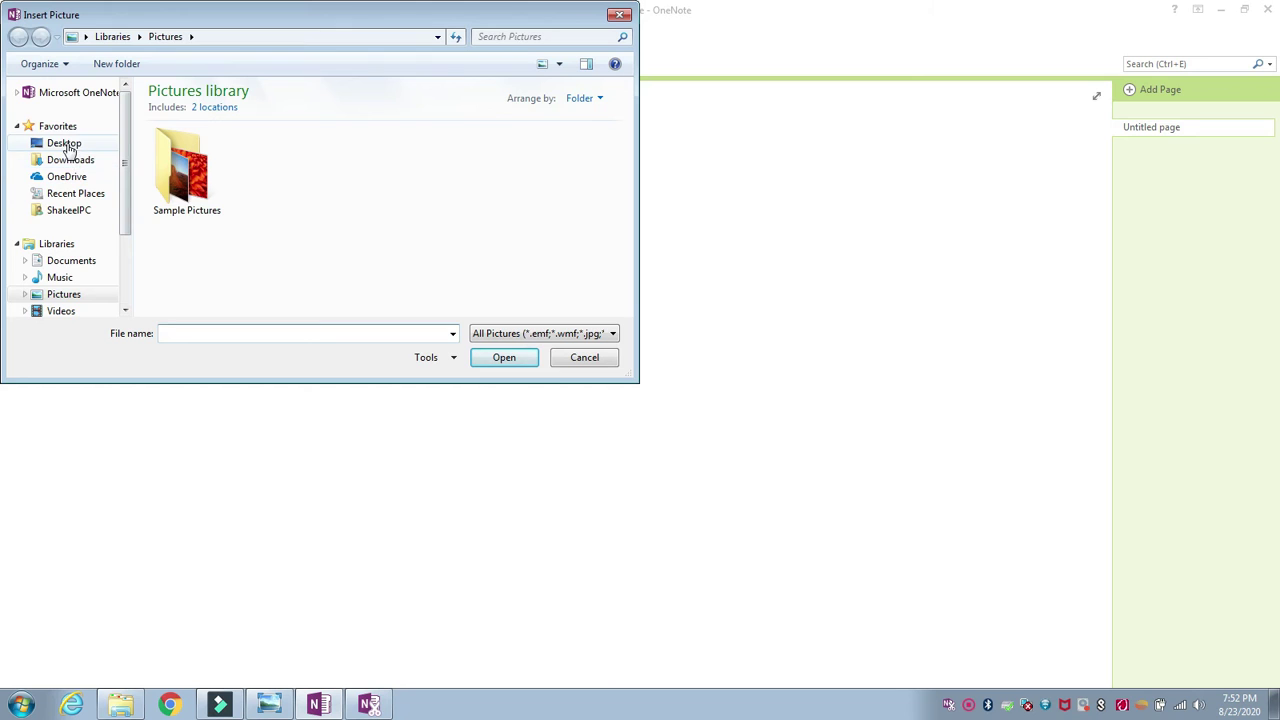
left_click(68, 143)
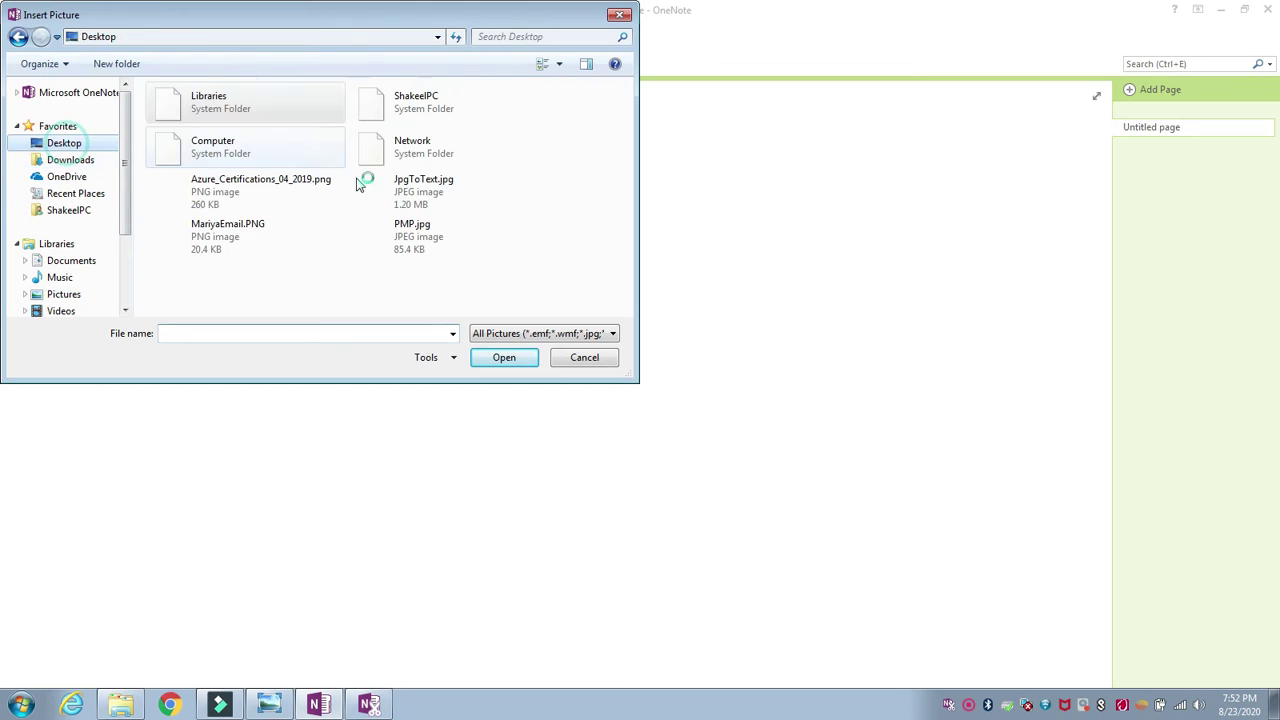
double_click(432, 201)
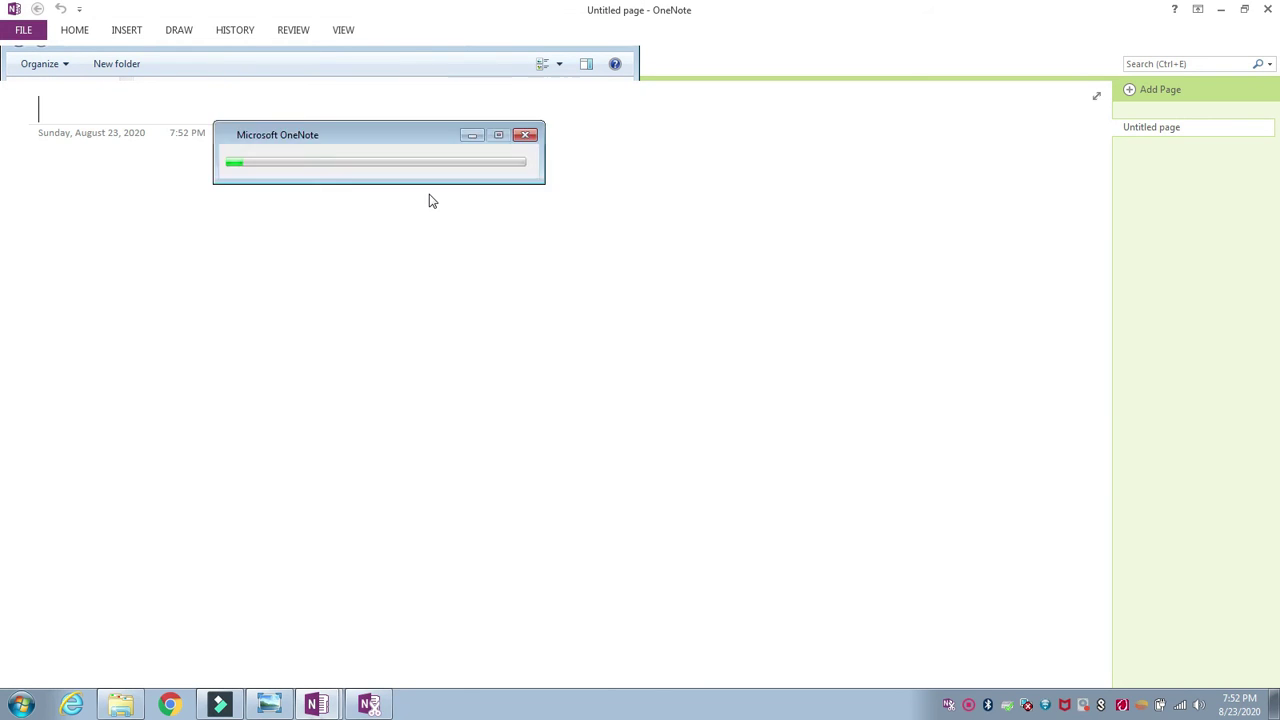
left_click(210, 234)
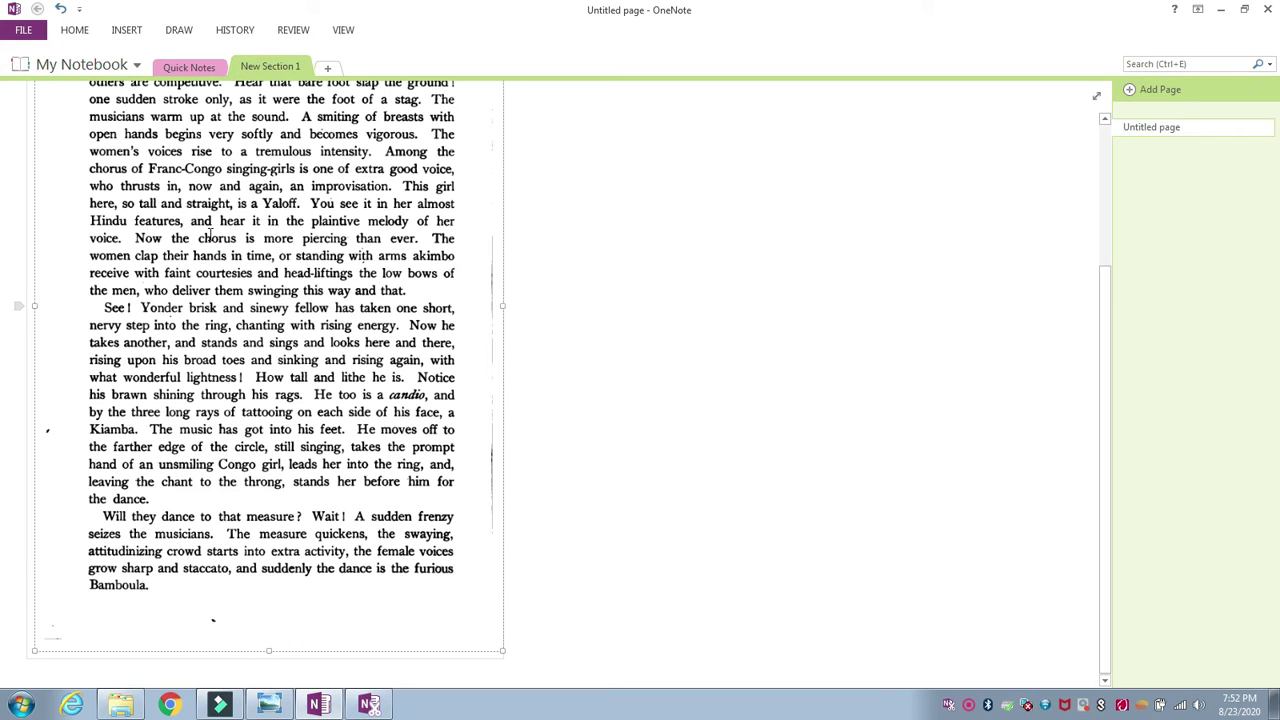
Step: Copy Text from Picture and paste it with Keep Text Only beside the image
right_click(210, 236)
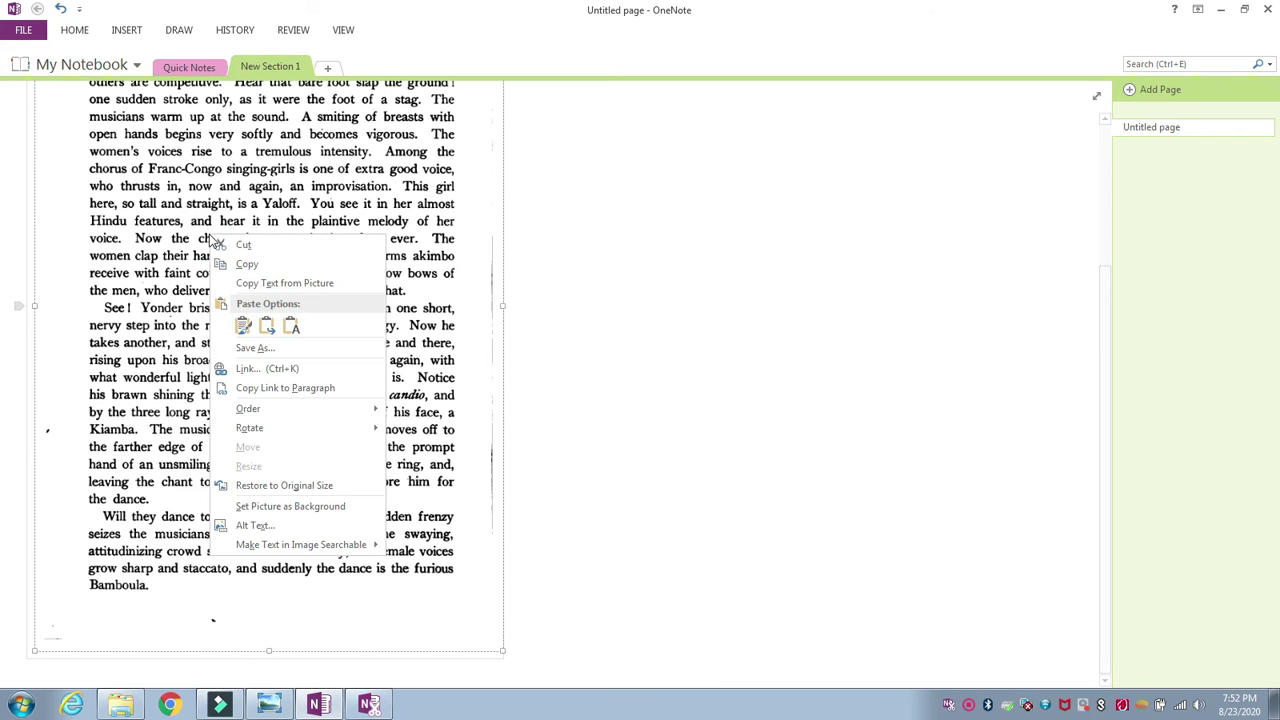
left_click(264, 285)
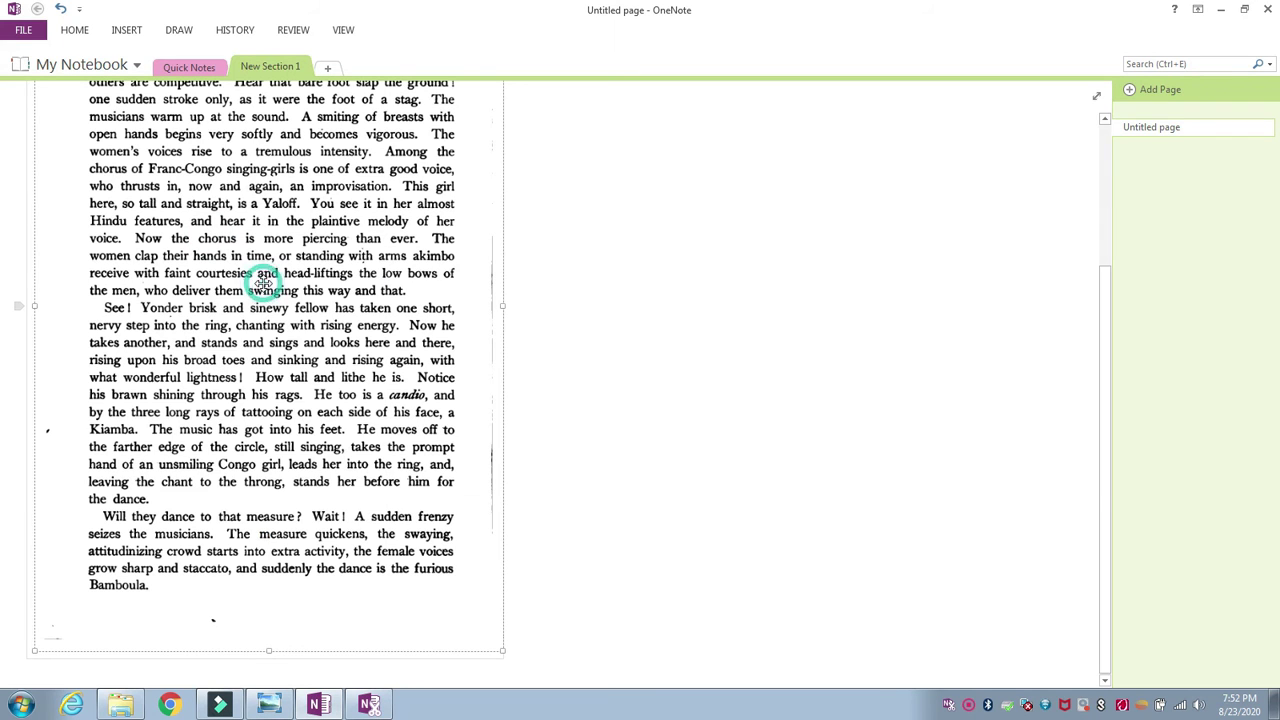
left_click(767, 251)
right_click(768, 254)
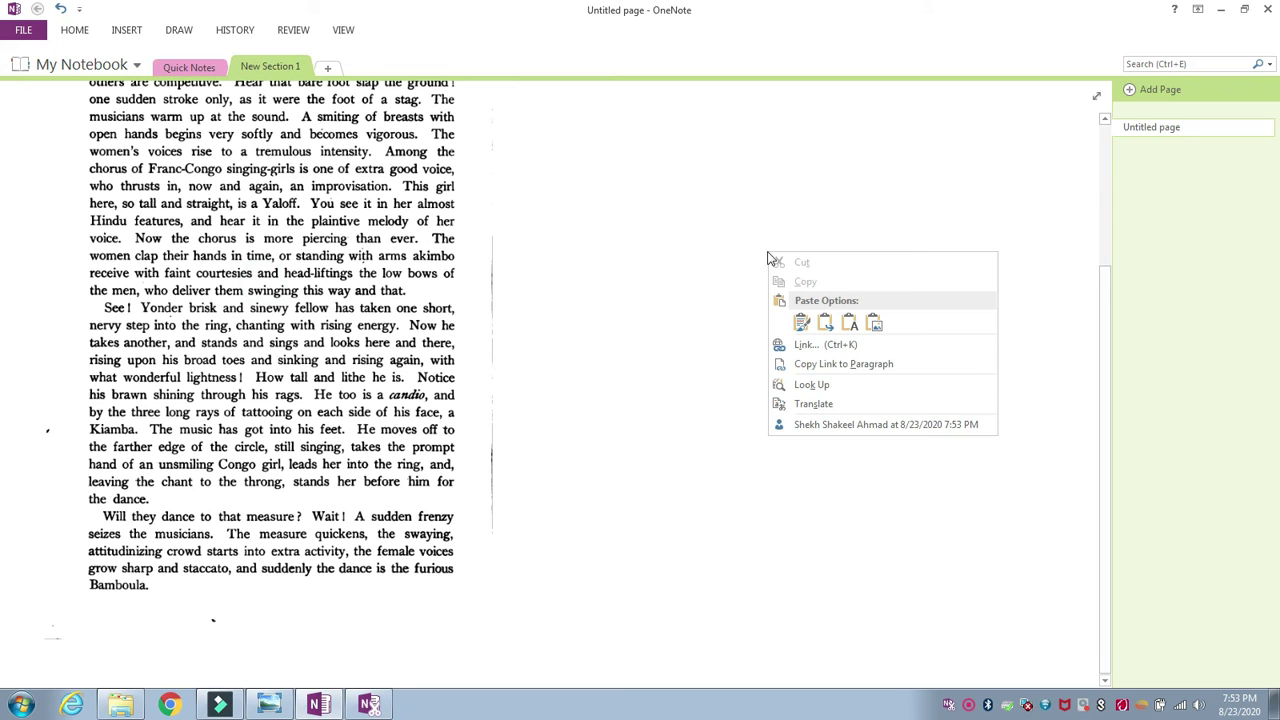
left_click(849, 323)
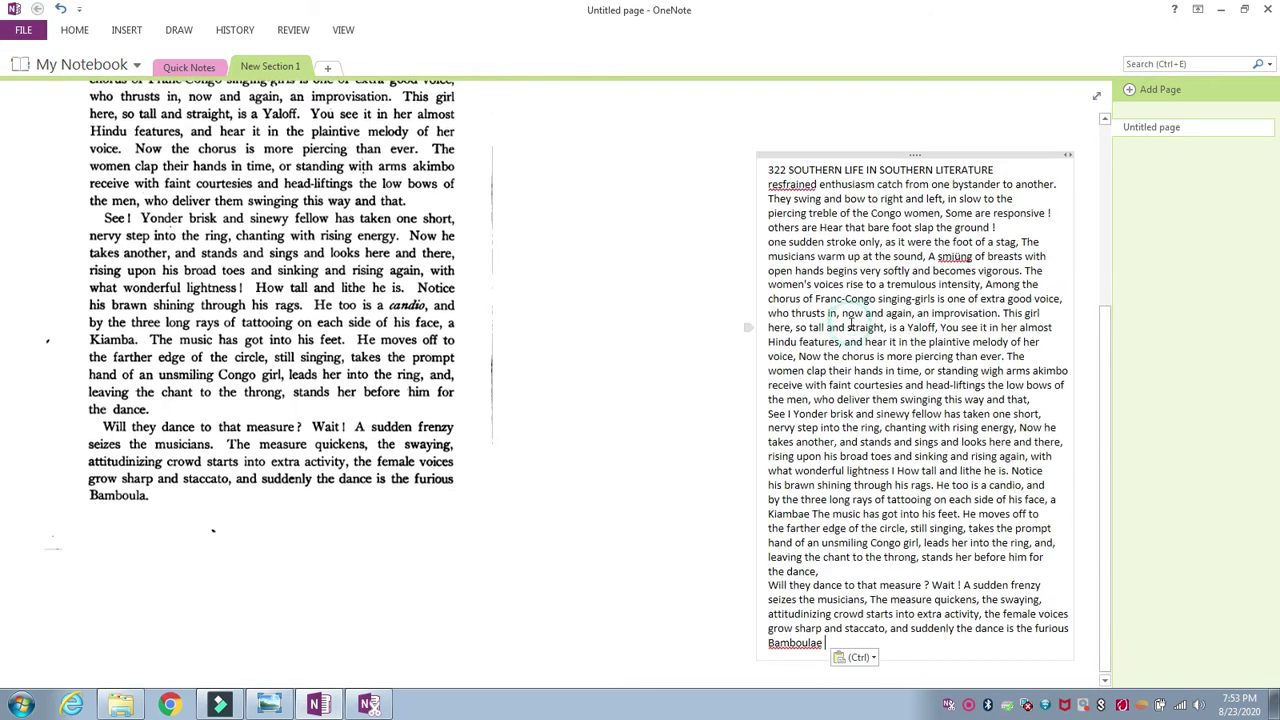
left_click_drag(769, 168, 901, 644)
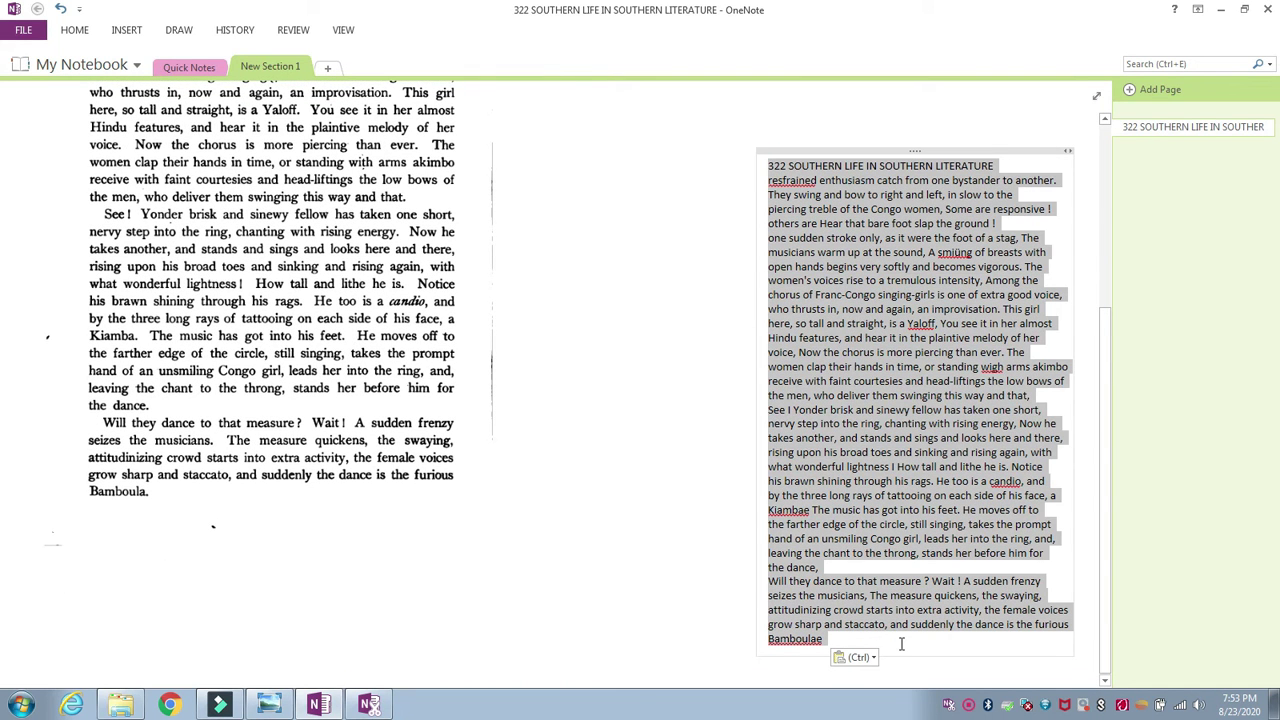
Step: Paste the copied OneNote text into a new Notepad document
left_click(20, 706)
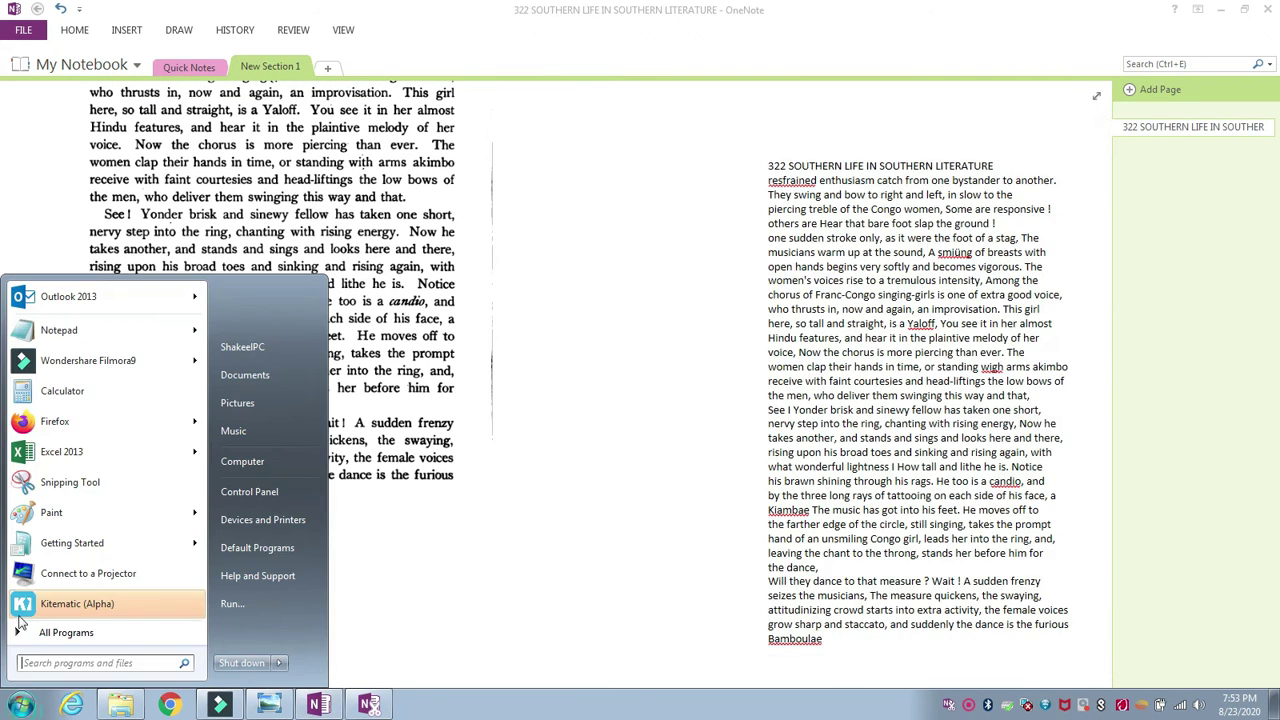
left_click(68, 333)
left_click(800, 403)
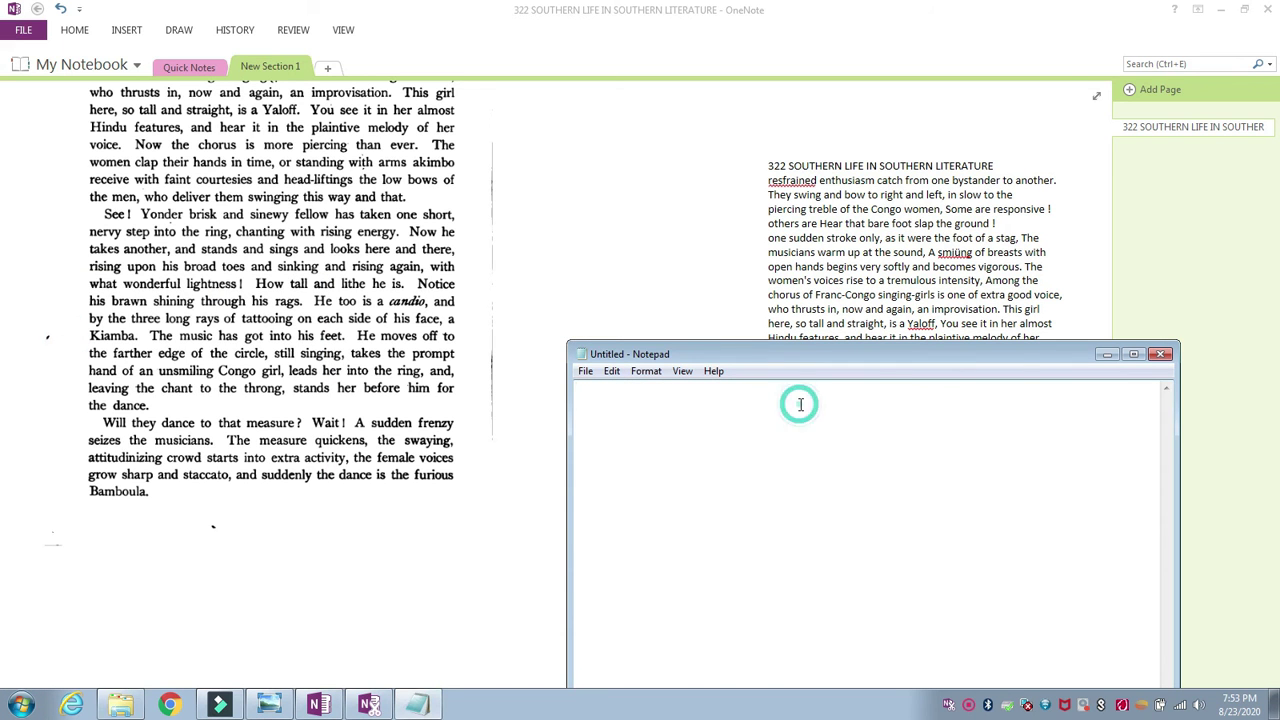
key("ctrl+v")
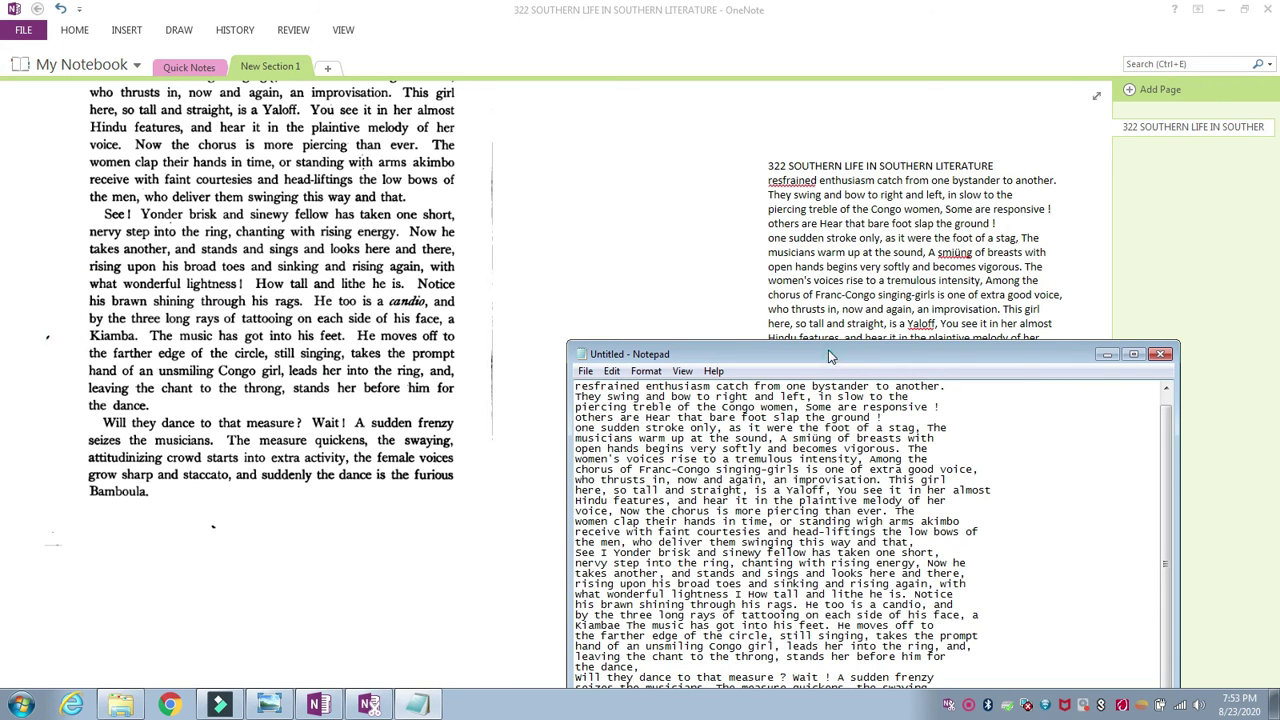
Step: Move the Notepad window up, switch back to OneNote, then show the desktop
left_click_drag(828, 356, 745, 207)
mouse_move(1081, 383)
left_mouse_down()
mouse_move(1080, 400)
mouse_move(1080, 349)
mouse_move(1080, 400)
left_mouse_up()
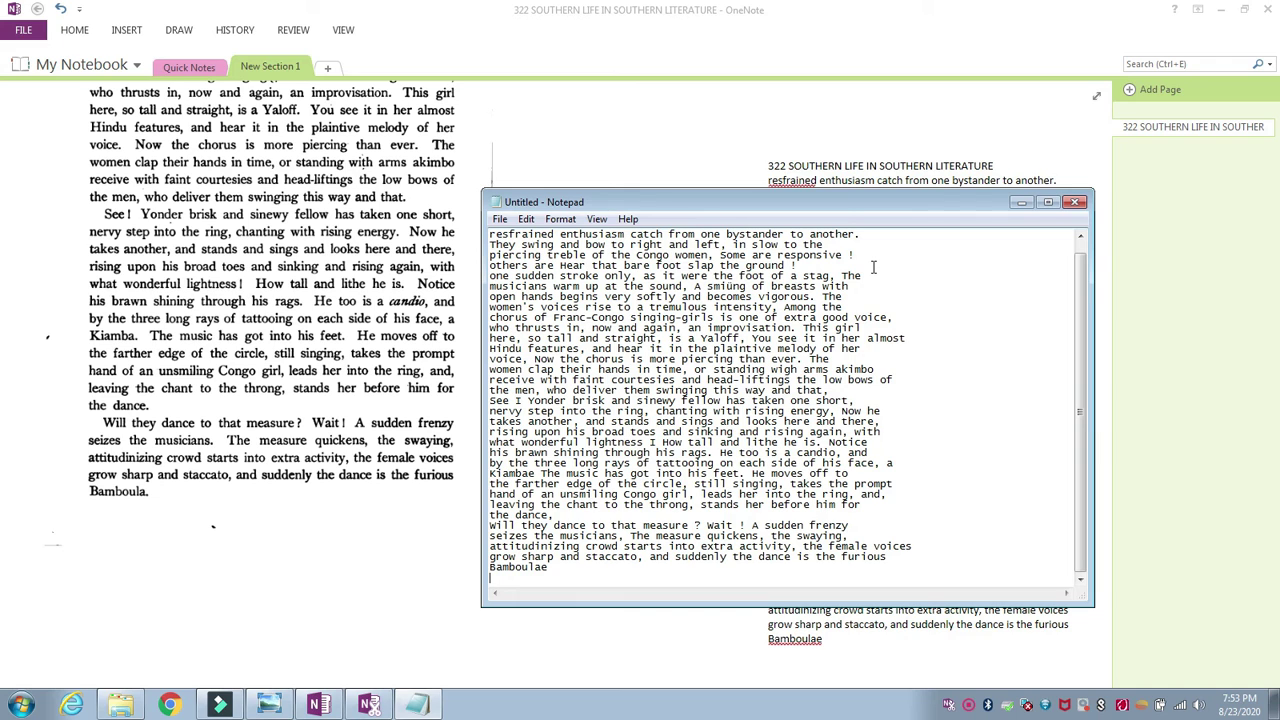
key("alt+Tab")
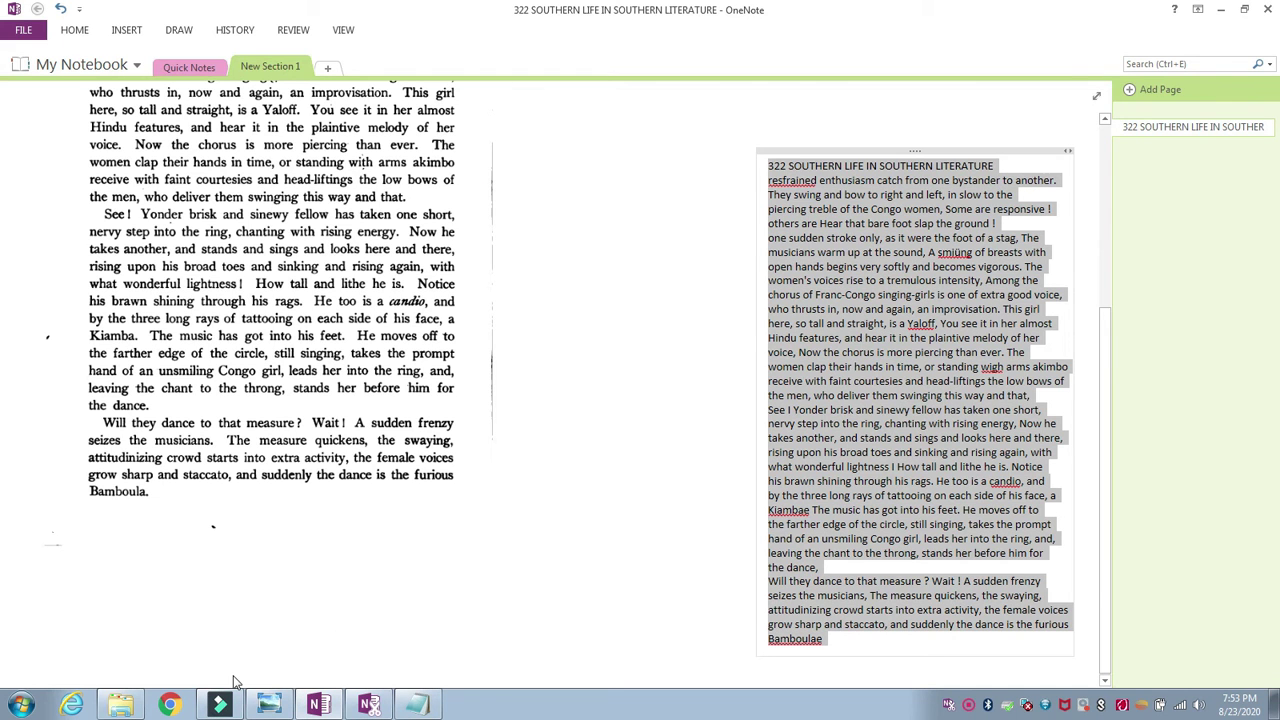
key("super+d")
Step: Go to onlineocr.net in Chrome
left_click(170, 705)
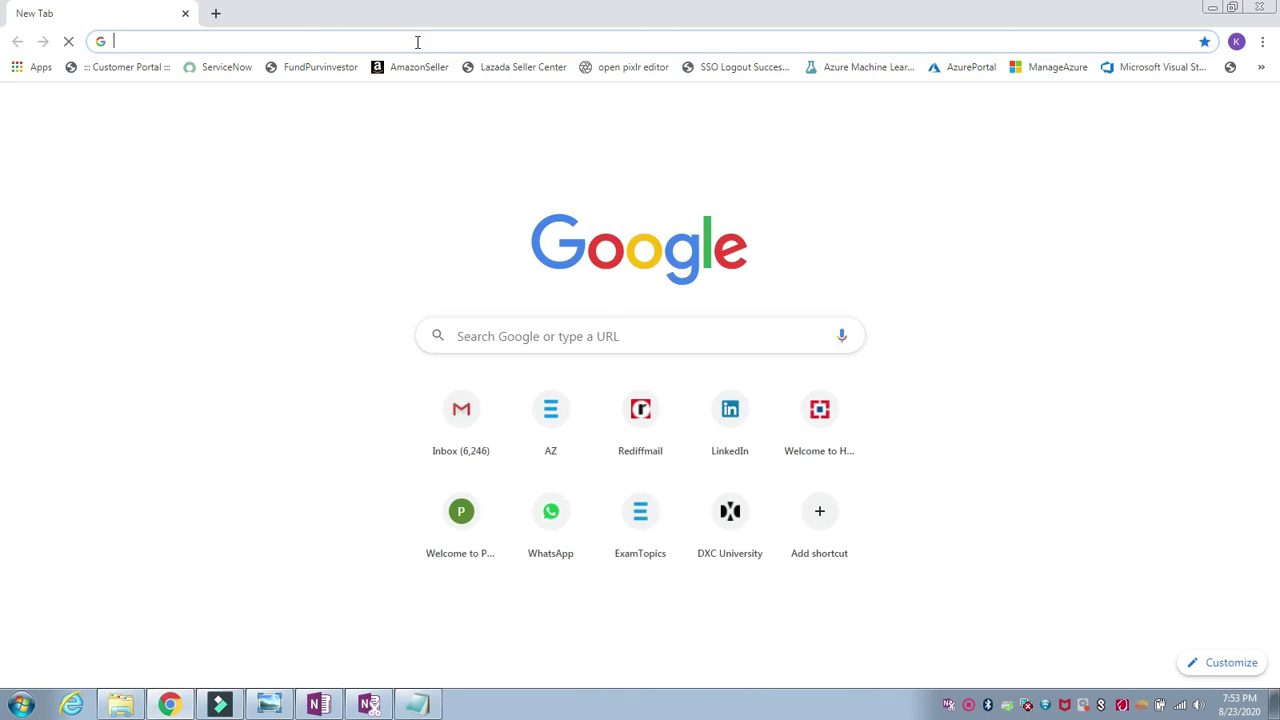
left_click(410, 41)
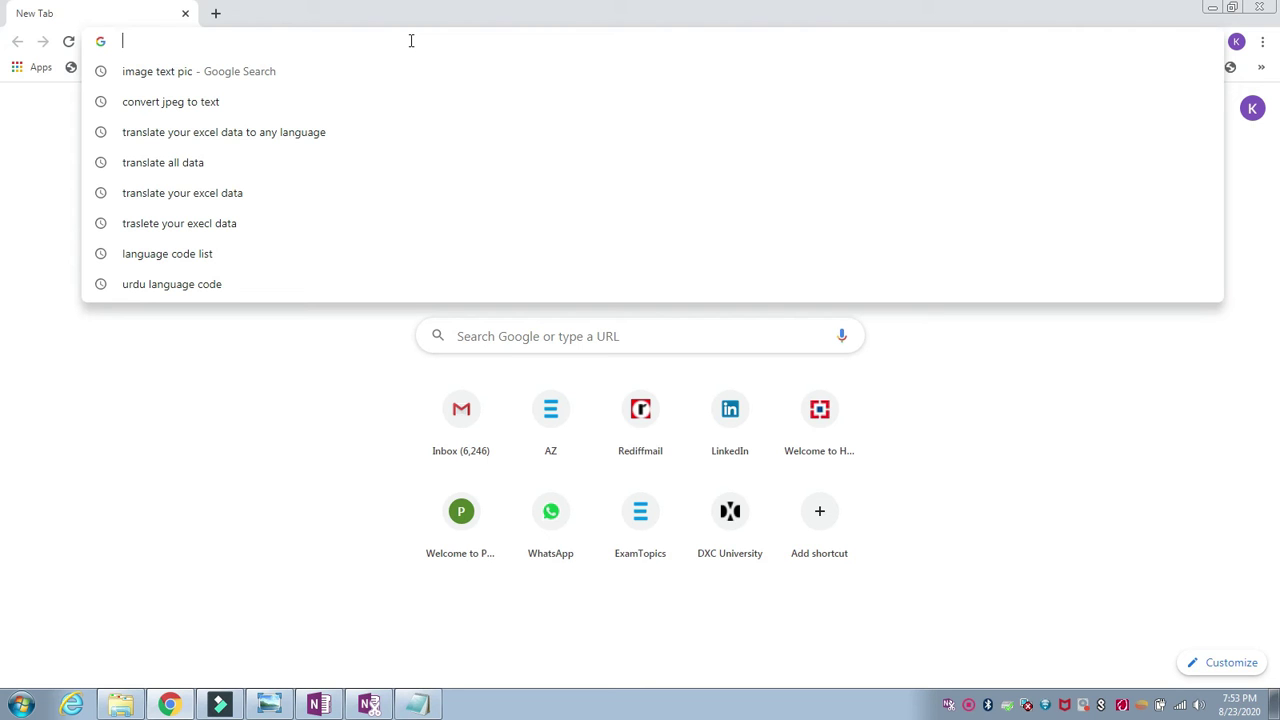
type("on")
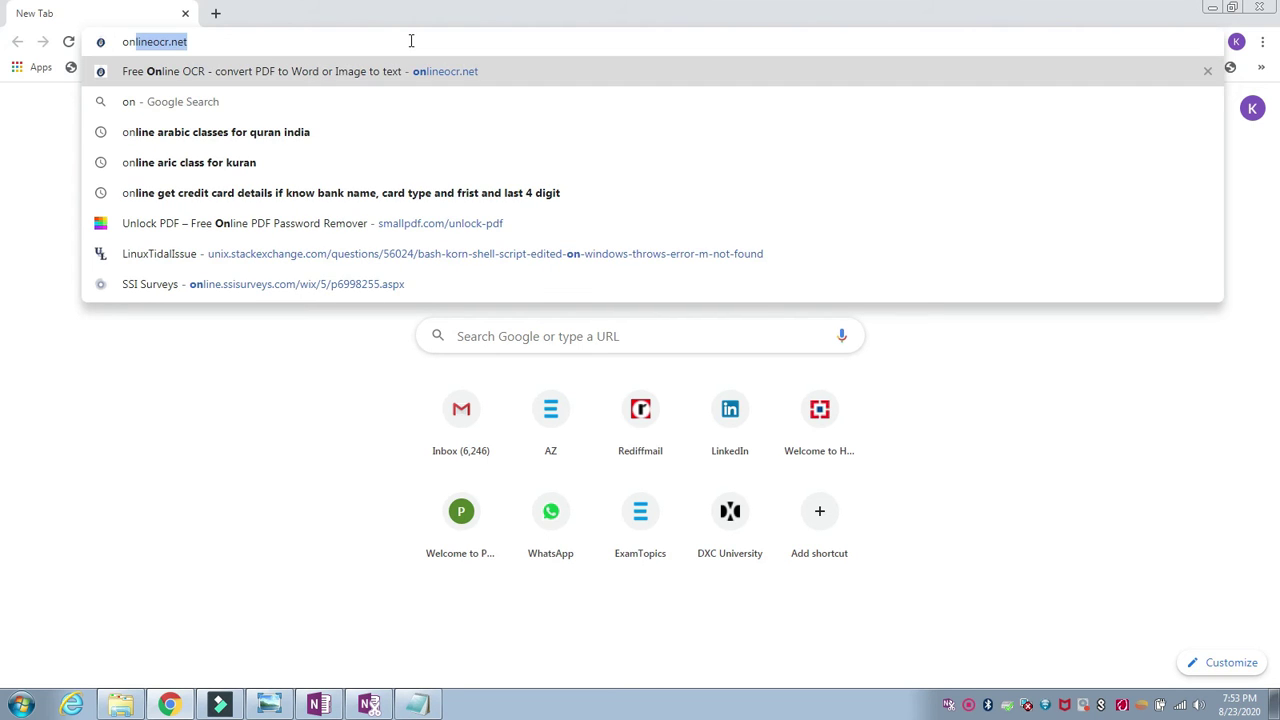
key("Return")
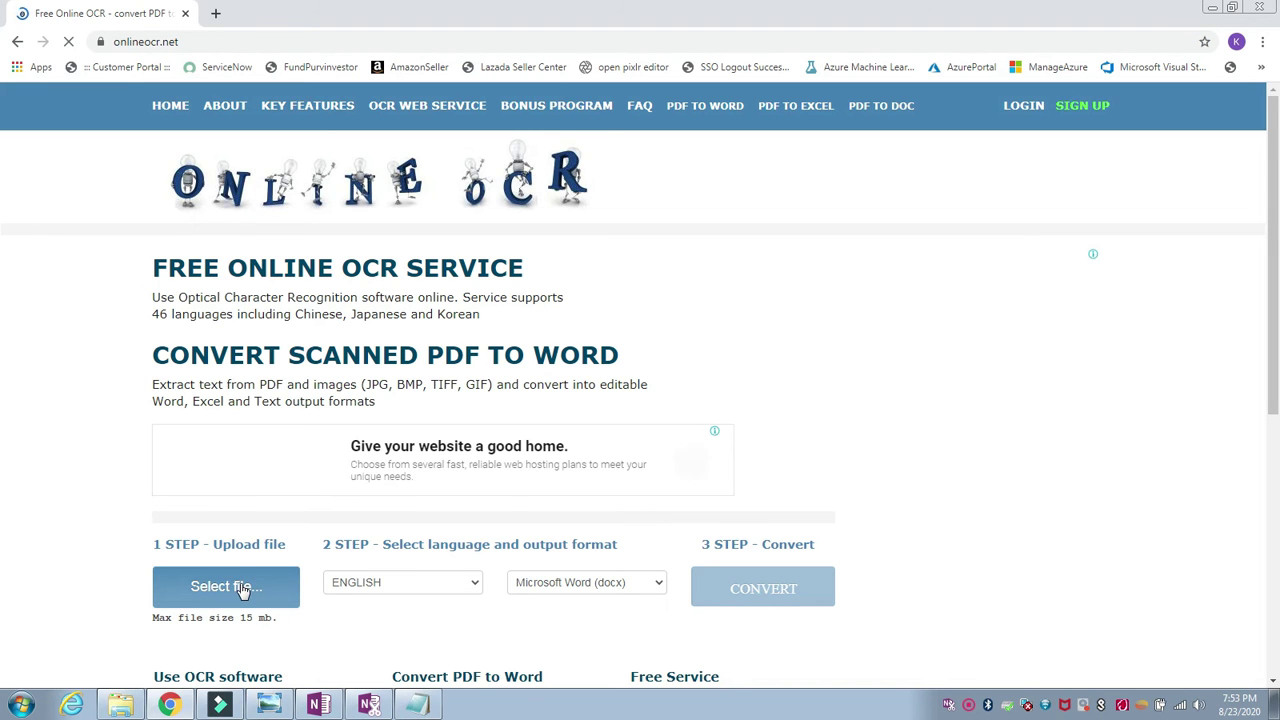
Step: Select JpgToText.jpg from the desktop for upload
left_click(207, 594)
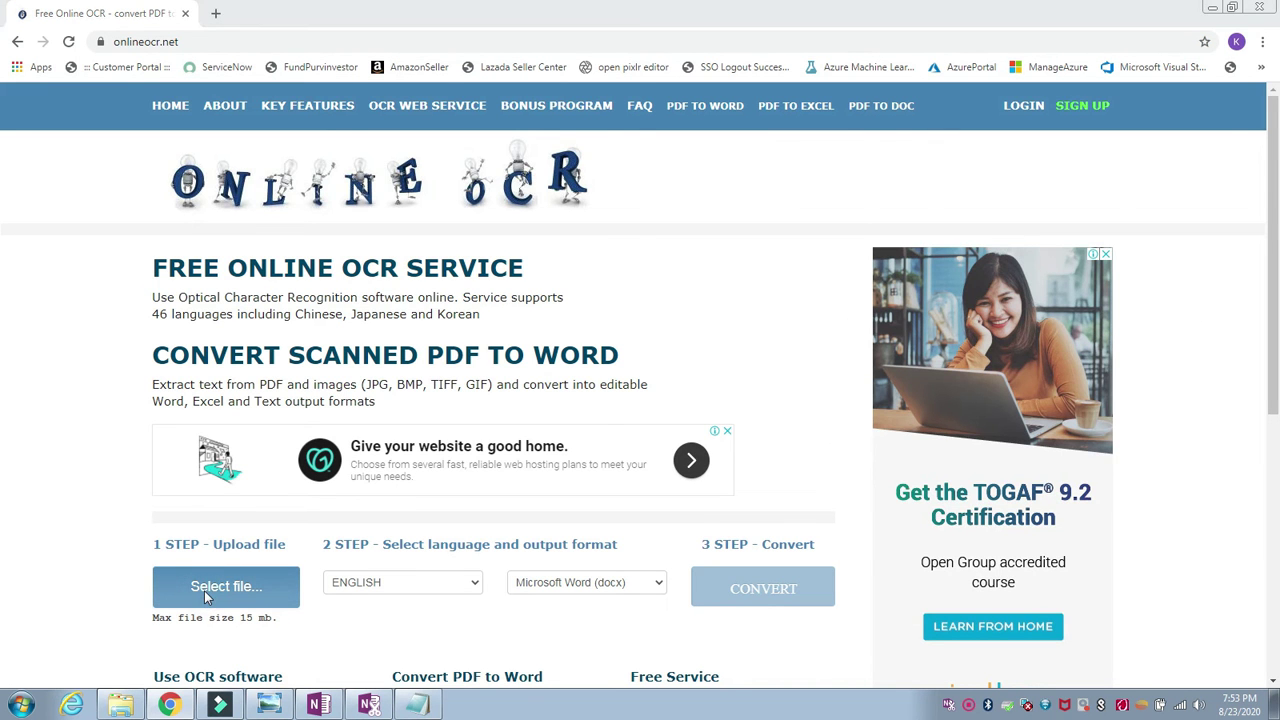
left_click_drag(628, 125, 628, 263)
double_click(237, 212)
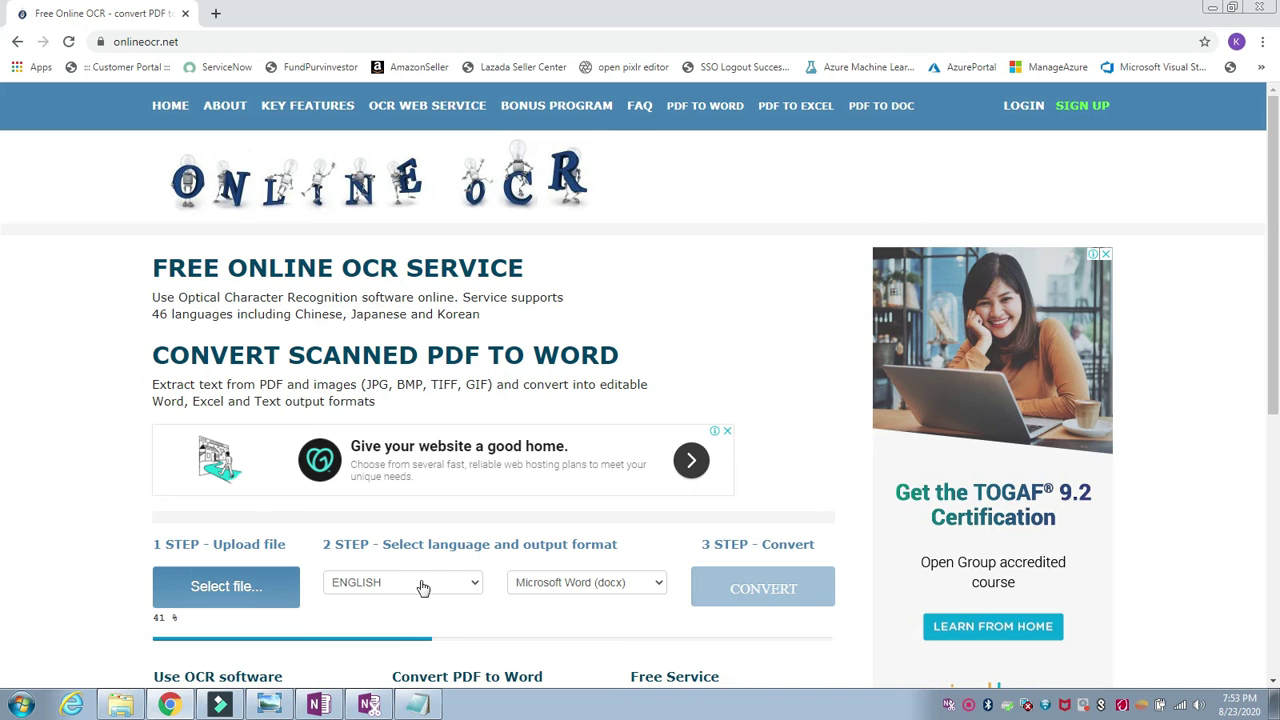
scroll(3, 335, "down", 3)
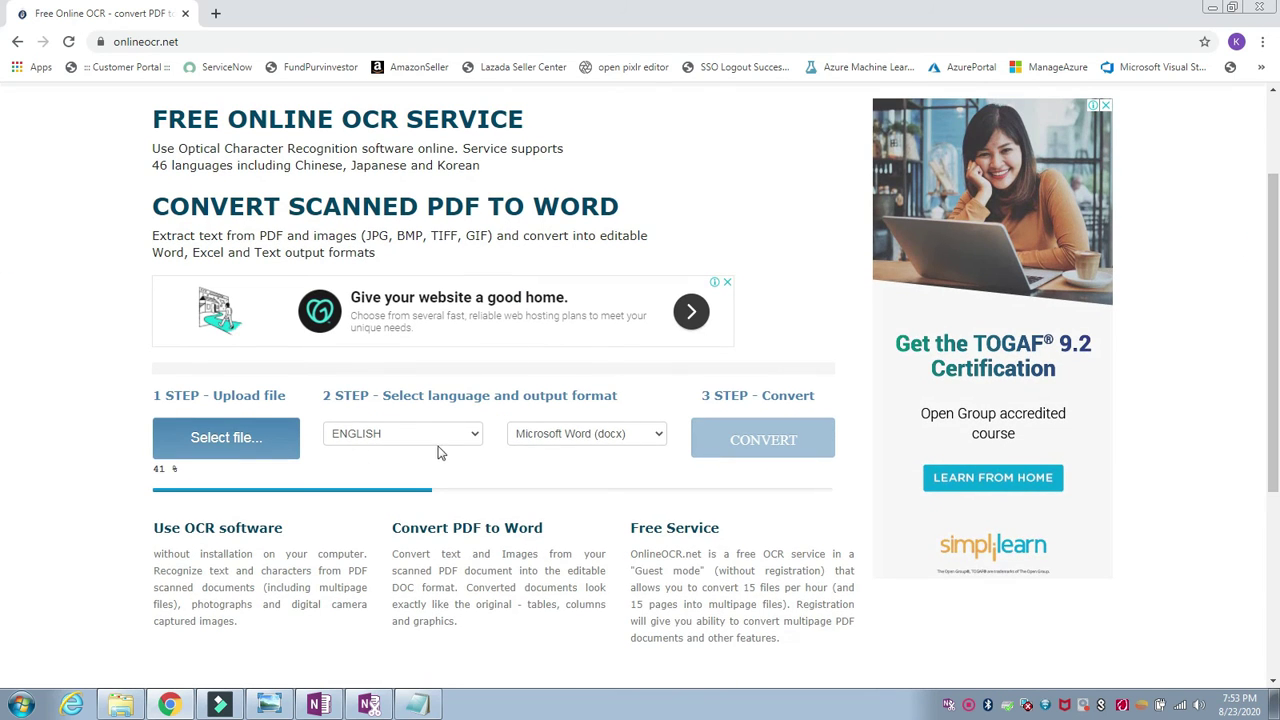
Step: Convert JpgToText.jpg with Microsoft Word (docx) output and select the recognised text
left_click(604, 433)
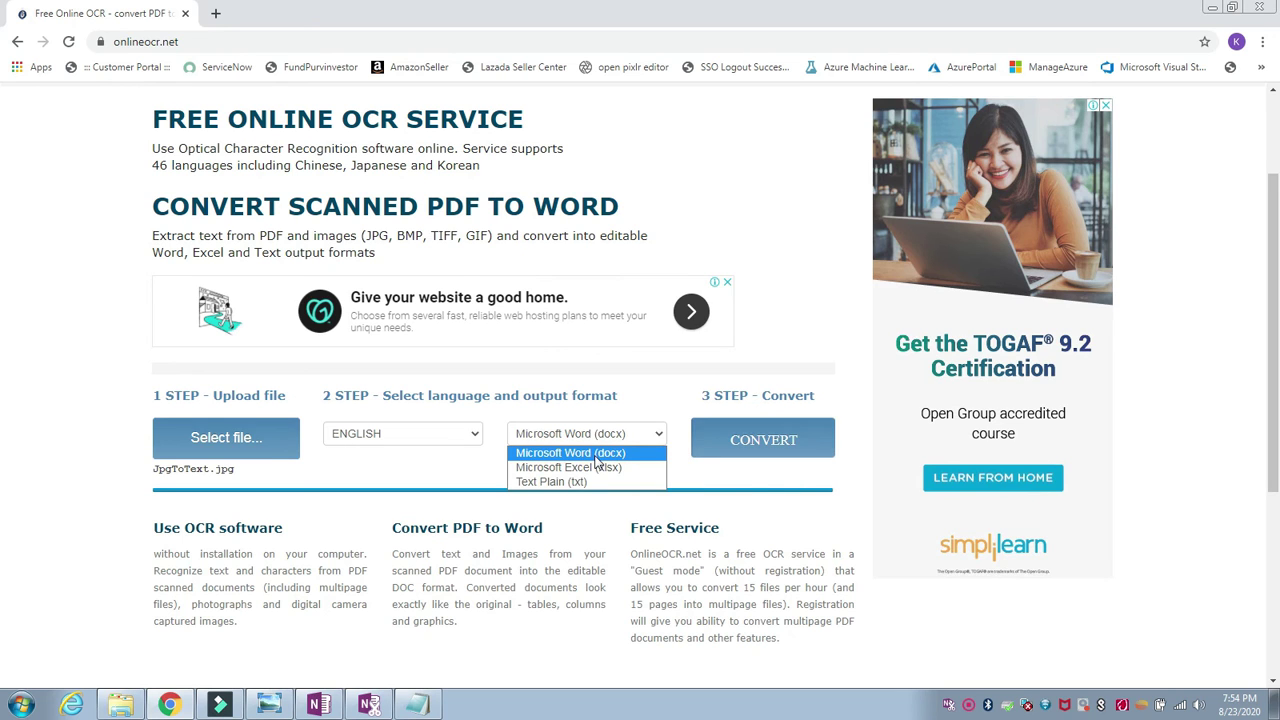
left_click(580, 453)
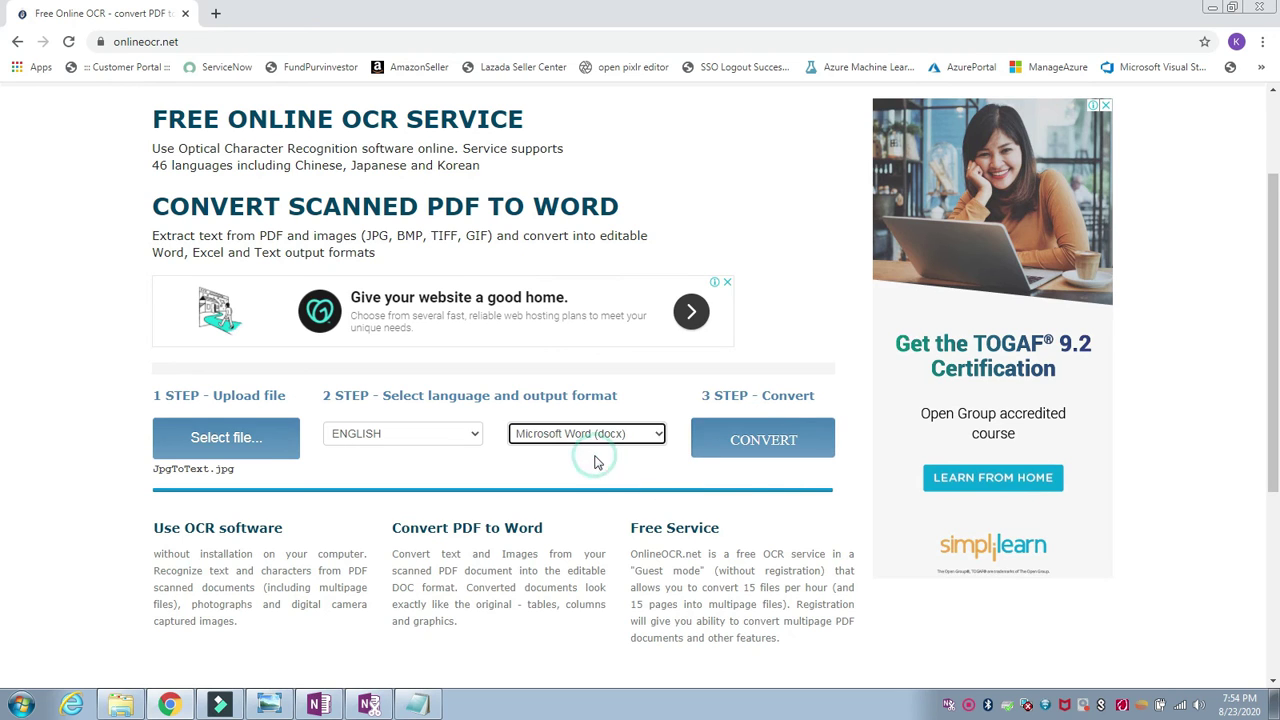
left_click(759, 445)
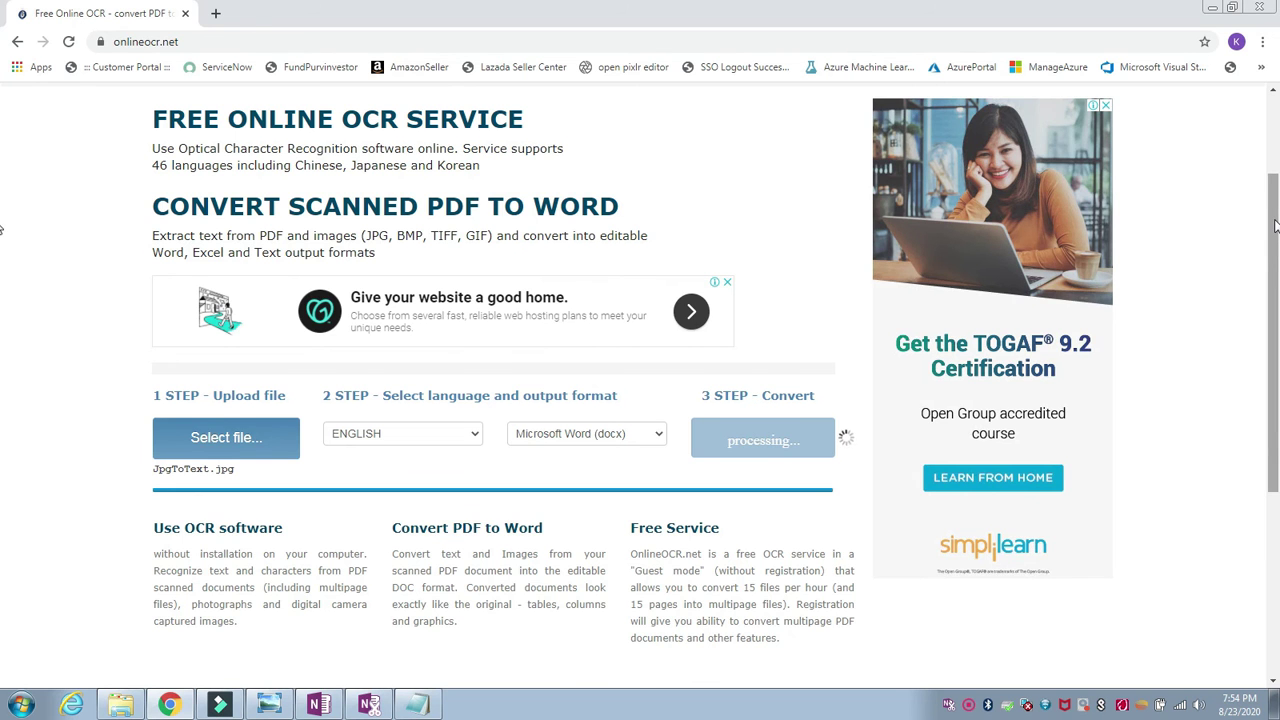
scroll(1275, 265, "down", 2)
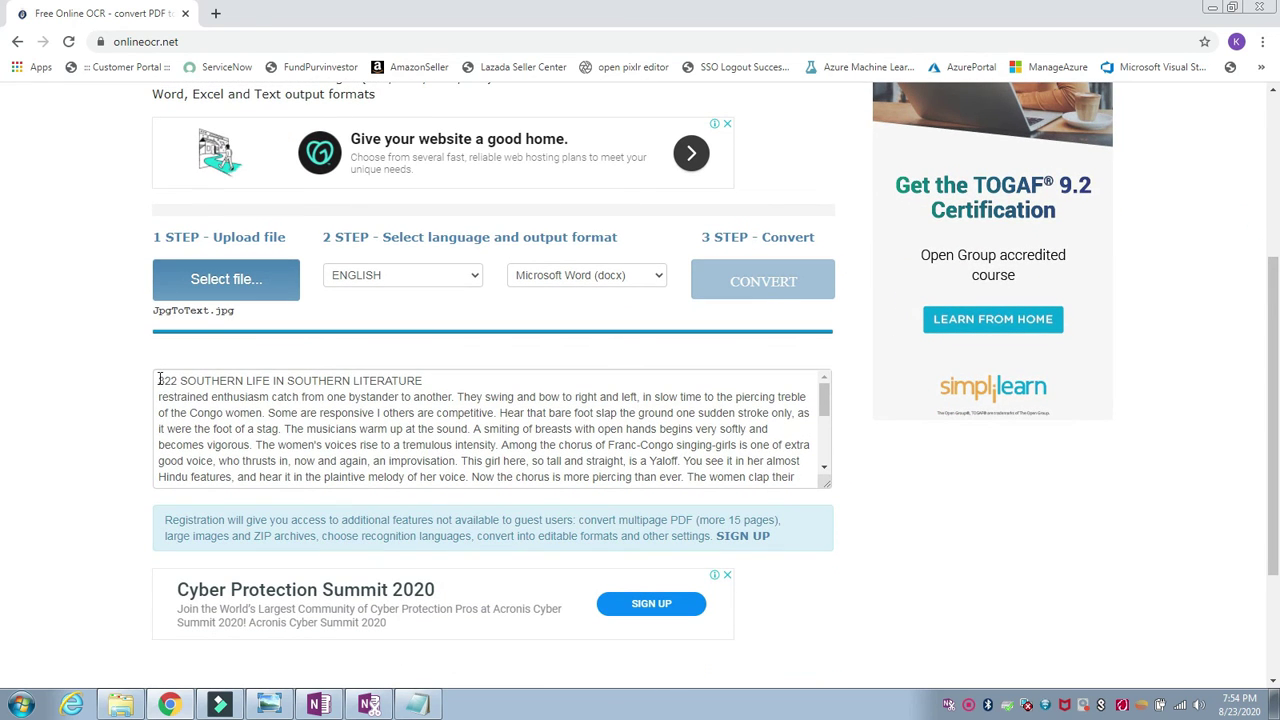
left_click_drag(163, 380, 538, 477)
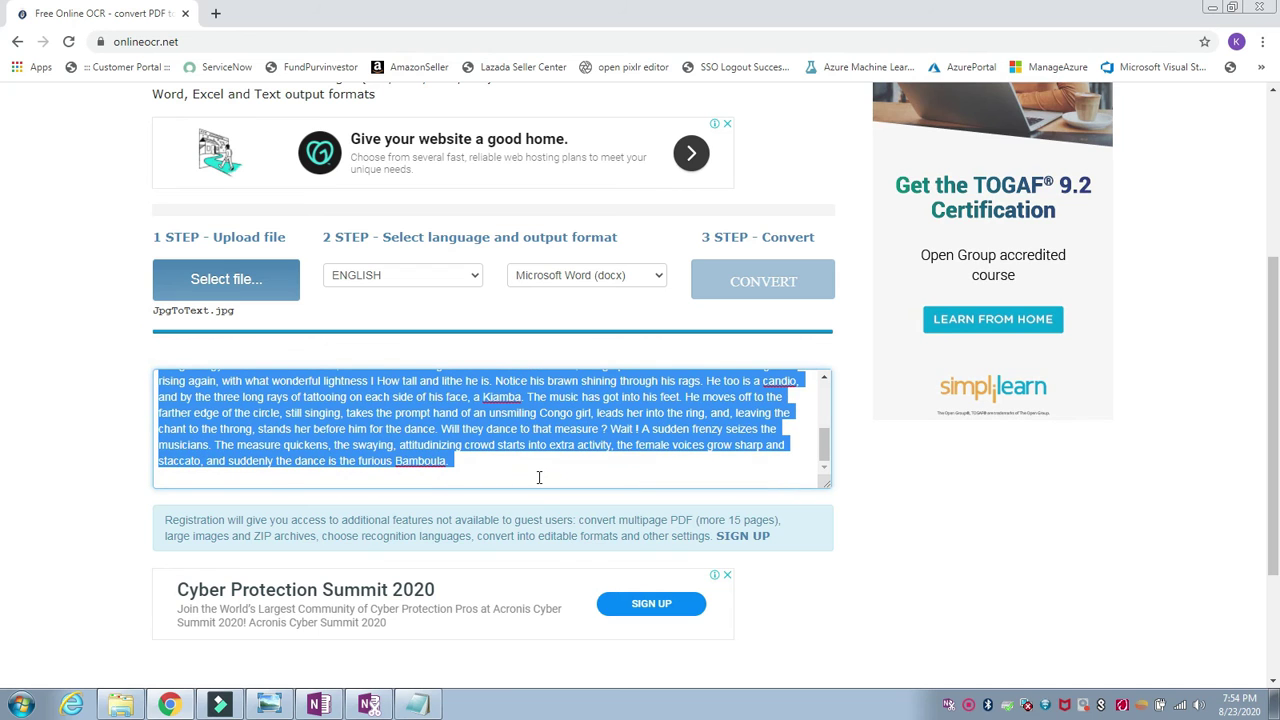
Step: Paste the onlineocr.net recognised text into a new untitled Notepad document, then show the desktop
left_click(22, 706)
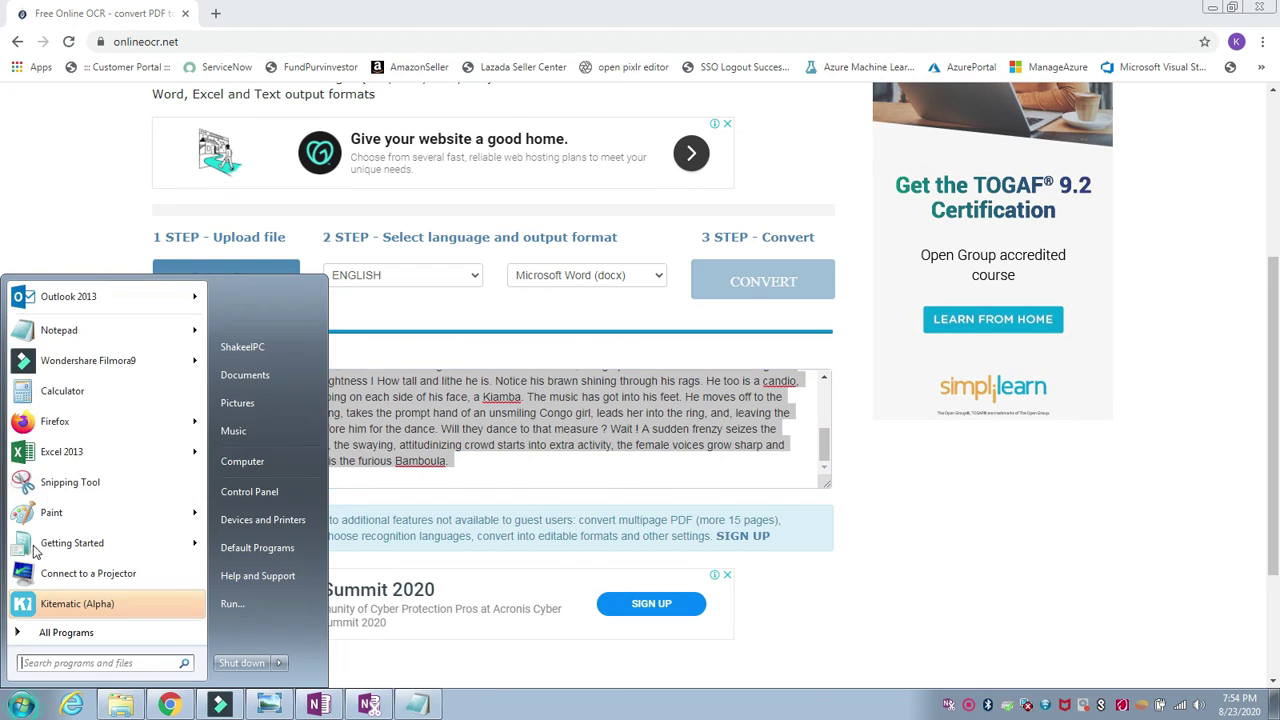
left_click(50, 330)
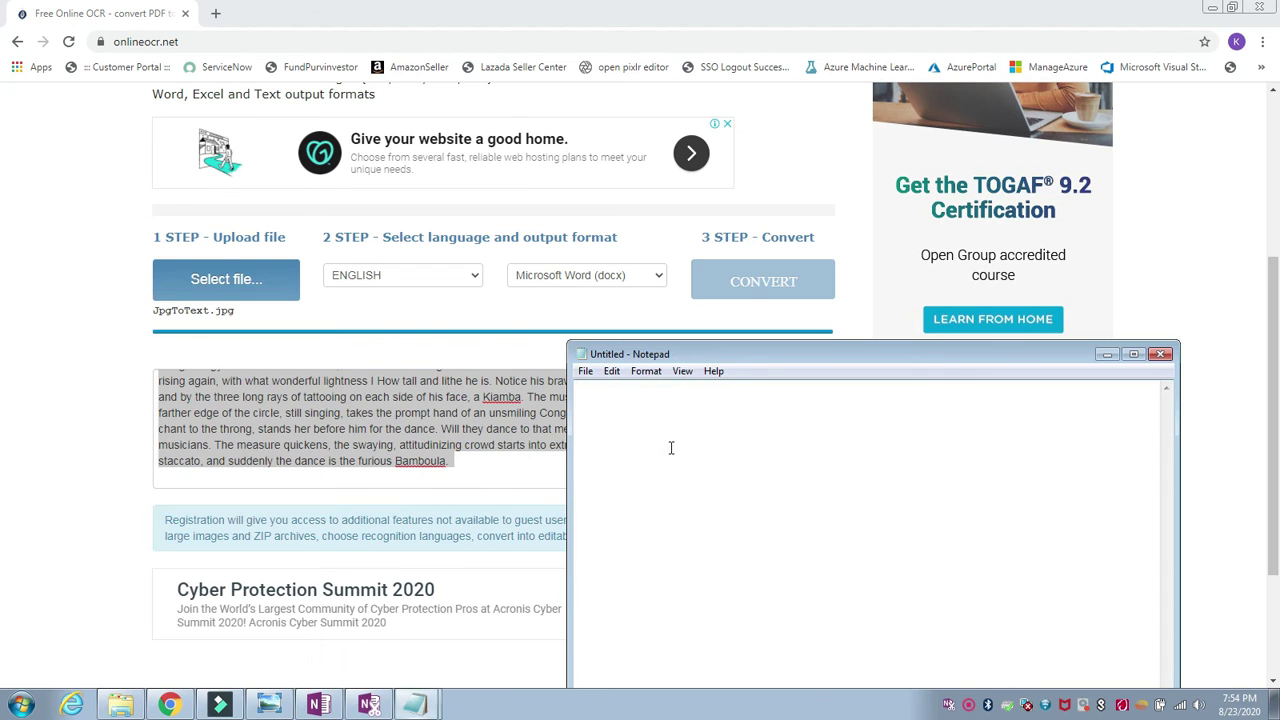
key("ctrl+v")
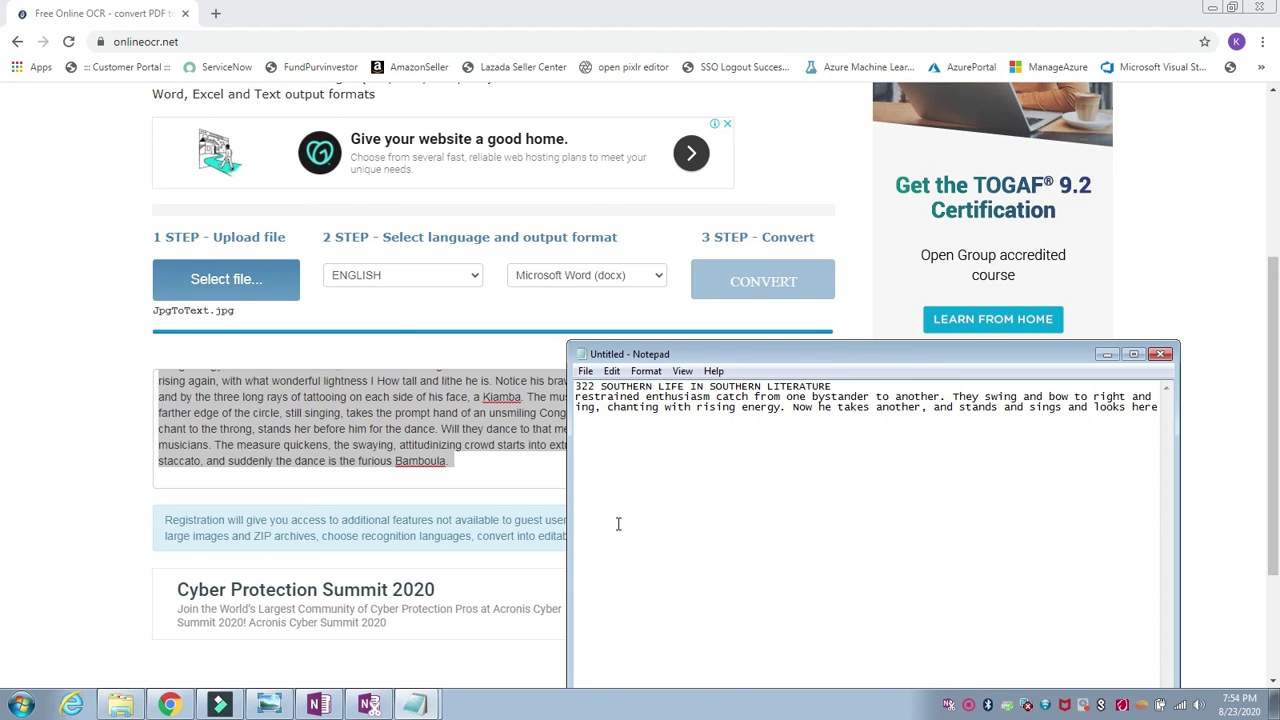
key("super+d")
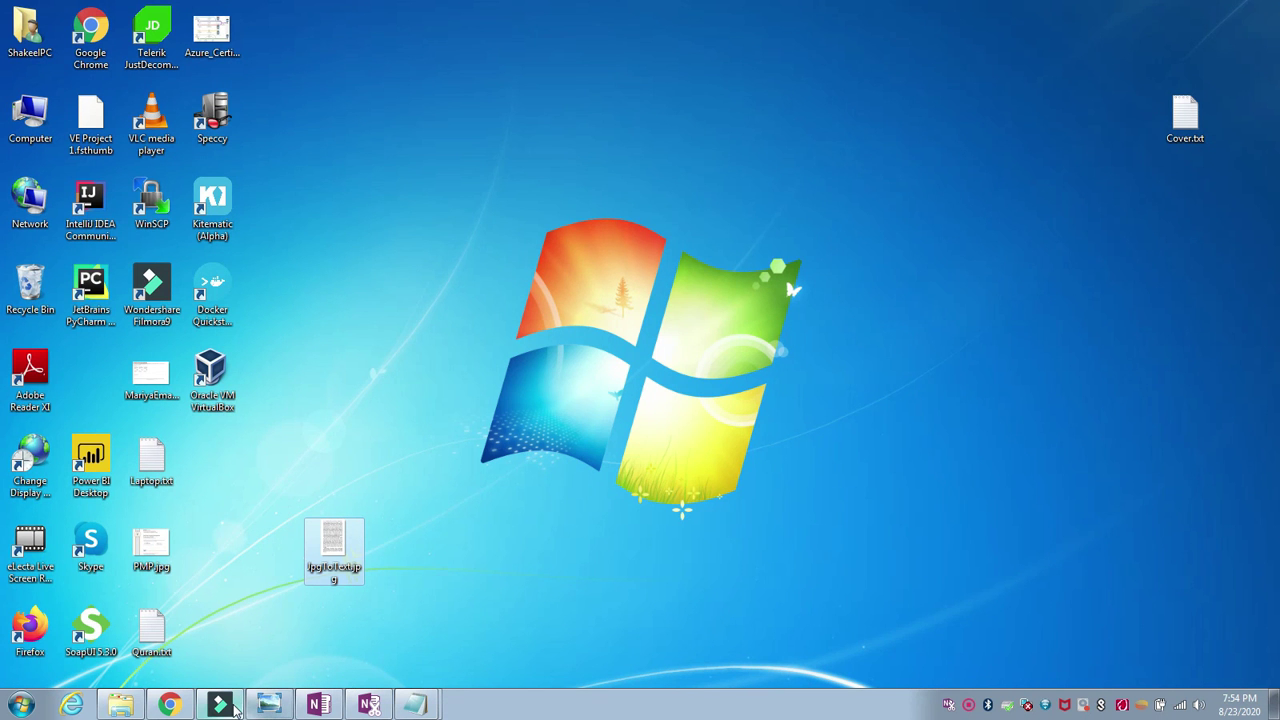